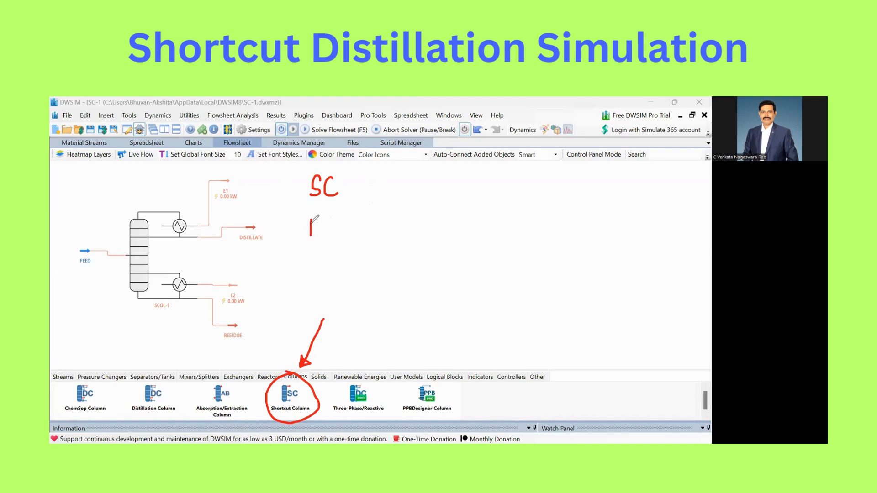
{"action": "left_click_drag", "start_coordinate": [332, 223], "coordinate": [377, 245]}
{"action": "left_click_drag", "start_coordinate": [313, 245], "coordinate": [303, 263]}
{"action": "left_click_drag", "start_coordinate": [341, 242], "coordinate": [349, 260]}
{"action": "mouse_move", "coordinate": [389, 242]}
{"action": "left_mouse_down"}
{"action": "mouse_move", "coordinate": [402, 258]}
{"action": "mouse_move", "coordinate": [305, 259]}
{"action": "left_mouse_up"}
{"action": "left_click", "coordinate": [86, 237]}
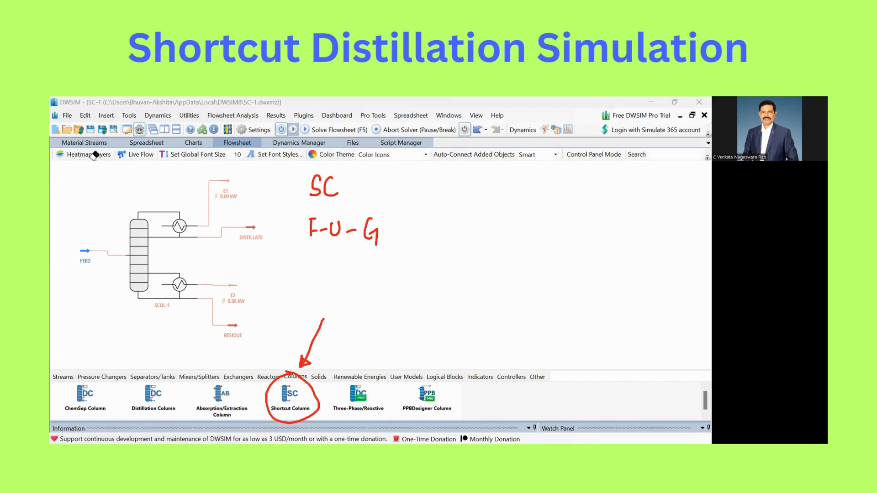
{"action": "left_click", "coordinate": [84, 181]}
{"action": "mouse_move", "coordinate": [310, 259]}
{"action": "left_mouse_down"}
{"action": "mouse_move", "coordinate": [352, 274]}
{"action": "mouse_move", "coordinate": [465, 261]}
{"action": "left_mouse_up"}
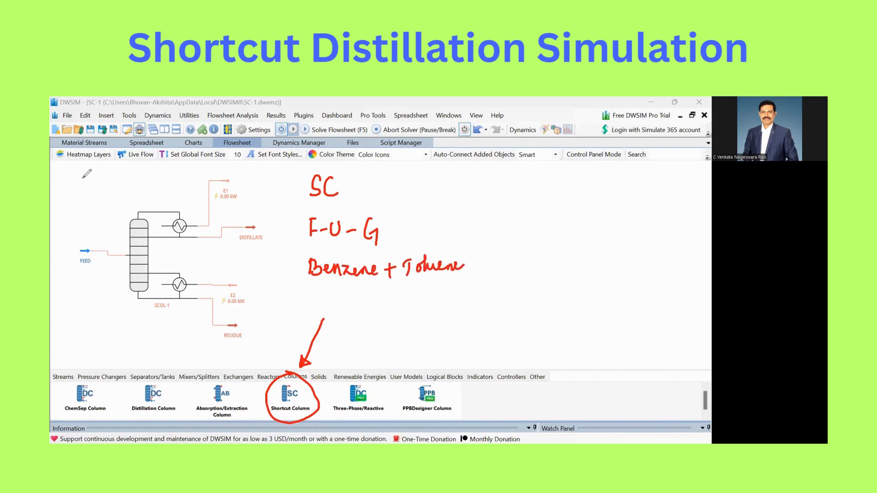
{"action": "mouse_move", "coordinate": [330, 293]}
{"action": "left_mouse_down"}
{"action": "mouse_move", "coordinate": [337, 303]}
{"action": "mouse_move", "coordinate": [351, 295]}
{"action": "mouse_move", "coordinate": [367, 302]}
{"action": "left_mouse_up"}
{"action": "mouse_move", "coordinate": [421, 282]}
{"action": "left_mouse_down"}
{"action": "mouse_move", "coordinate": [421, 301]}
{"action": "mouse_move", "coordinate": [431, 291]}
{"action": "mouse_move", "coordinate": [456, 298]}
{"action": "mouse_move", "coordinate": [467, 280]}
{"action": "mouse_move", "coordinate": [485, 297]}
{"action": "left_mouse_up"}
{"action": "left_click", "coordinate": [451, 296]}
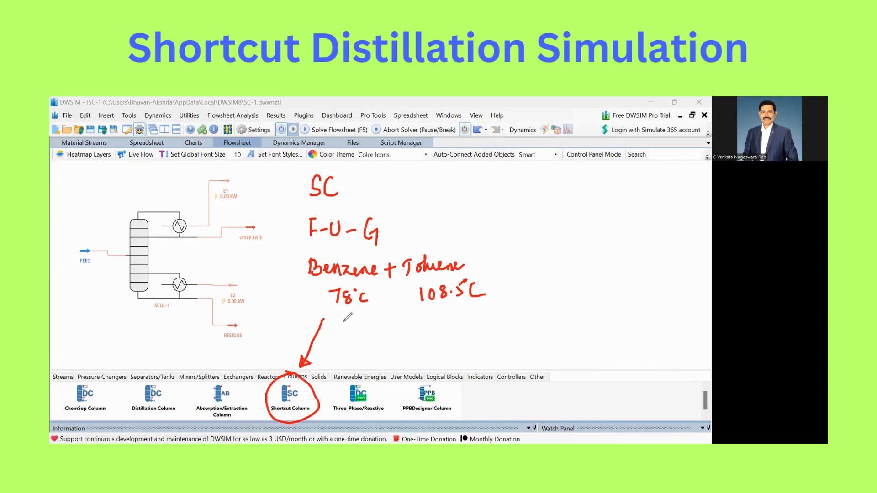
{"action": "mouse_move", "coordinate": [349, 319]}
{"action": "left_mouse_down"}
{"action": "mouse_move", "coordinate": [345, 334]}
{"action": "mouse_move", "coordinate": [354, 326]}
{"action": "left_mouse_up"}
{"action": "left_click_drag", "start_coordinate": [433, 315], "coordinate": [432, 332]}
{"action": "mouse_move", "coordinate": [342, 345]}
{"action": "left_mouse_down"}
{"action": "mouse_move", "coordinate": [367, 325]}
{"action": "mouse_move", "coordinate": [333, 338]}
{"action": "mouse_move", "coordinate": [348, 344]}
{"action": "left_mouse_up"}
{"action": "mouse_move", "coordinate": [447, 314]}
{"action": "left_mouse_down"}
{"action": "mouse_move", "coordinate": [424, 312]}
{"action": "mouse_move", "coordinate": [457, 335]}
{"action": "mouse_move", "coordinate": [446, 306]}
{"action": "left_mouse_up"}
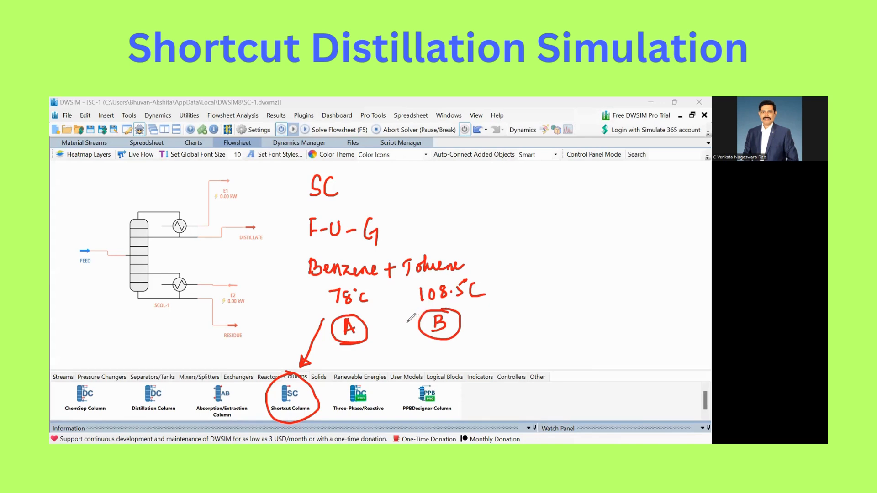
{"action": "left_click", "coordinate": [84, 165]}
{"action": "mouse_move", "coordinate": [308, 190]}
{"action": "left_mouse_down"}
{"action": "mouse_move", "coordinate": [332, 187]}
{"action": "mouse_move", "coordinate": [375, 240]}
{"action": "mouse_move", "coordinate": [460, 266]}
{"action": "mouse_move", "coordinate": [425, 315]}
{"action": "mouse_move", "coordinate": [438, 324]}
{"action": "mouse_move", "coordinate": [367, 329]}
{"action": "mouse_move", "coordinate": [337, 297]}
{"action": "mouse_move", "coordinate": [349, 329]}
{"action": "mouse_move", "coordinate": [292, 423]}
{"action": "left_mouse_up"}
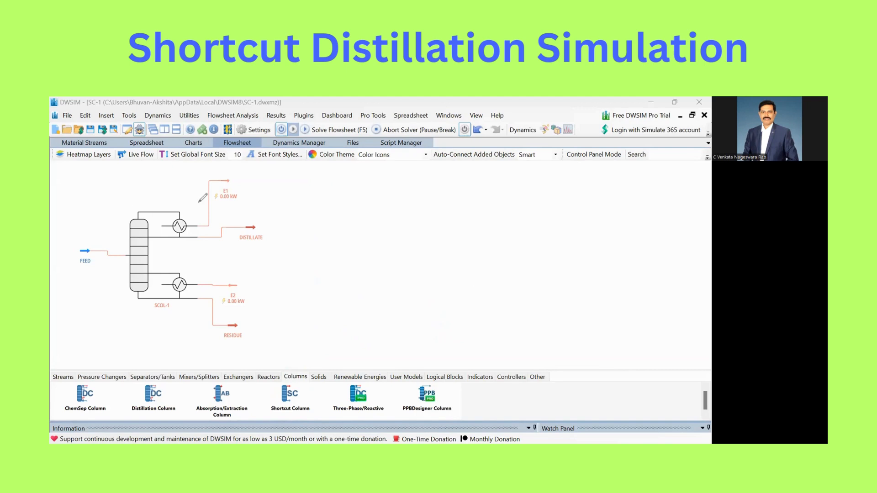
{"action": "mouse_move", "coordinate": [310, 395]}
{"action": "left_mouse_down"}
{"action": "mouse_move", "coordinate": [303, 352]}
{"action": "mouse_move", "coordinate": [275, 309]}
{"action": "left_mouse_up"}
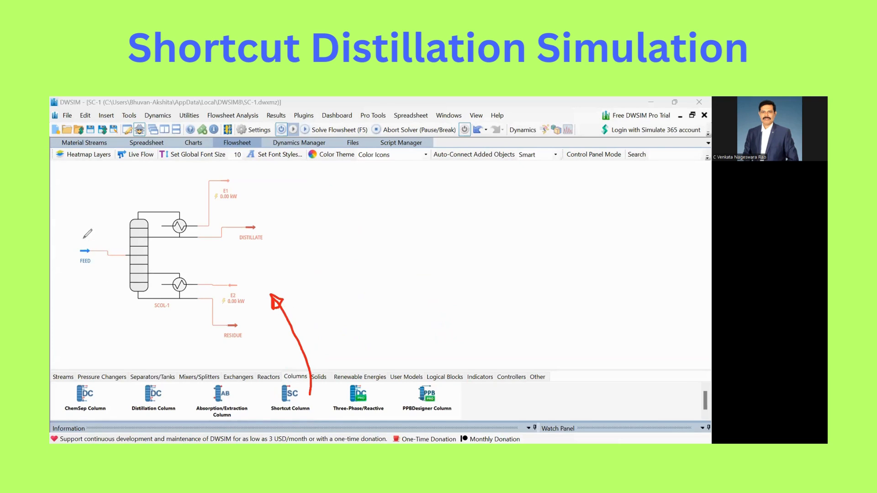
{"action": "mouse_move", "coordinate": [80, 276]}
{"action": "left_mouse_down"}
{"action": "mouse_move", "coordinate": [95, 253]}
{"action": "mouse_move", "coordinate": [79, 257]}
{"action": "mouse_move", "coordinate": [86, 275]}
{"action": "left_mouse_up"}
{"action": "mouse_move", "coordinate": [254, 222]}
{"action": "left_mouse_down"}
{"action": "mouse_move", "coordinate": [240, 229]}
{"action": "mouse_move", "coordinate": [254, 222]}
{"action": "left_mouse_up"}
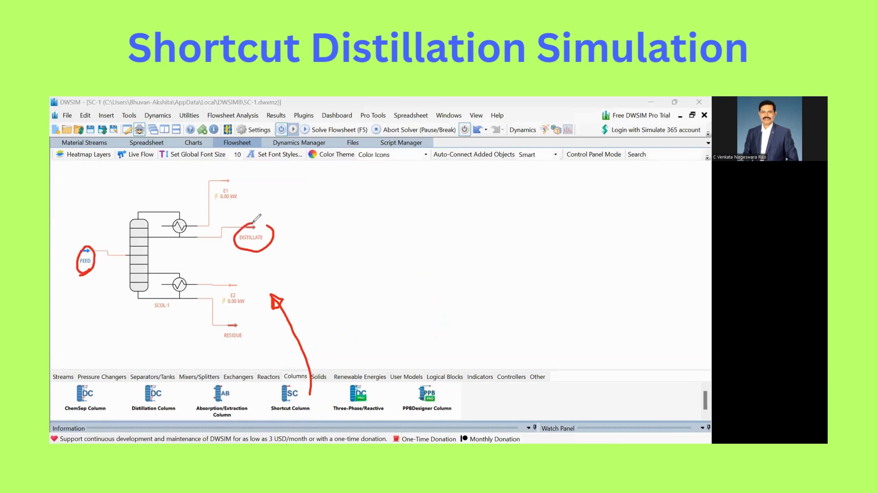
{"action": "mouse_move", "coordinate": [246, 324]}
{"action": "left_mouse_down"}
{"action": "mouse_move", "coordinate": [230, 326]}
{"action": "mouse_move", "coordinate": [251, 321]}
{"action": "left_mouse_up"}
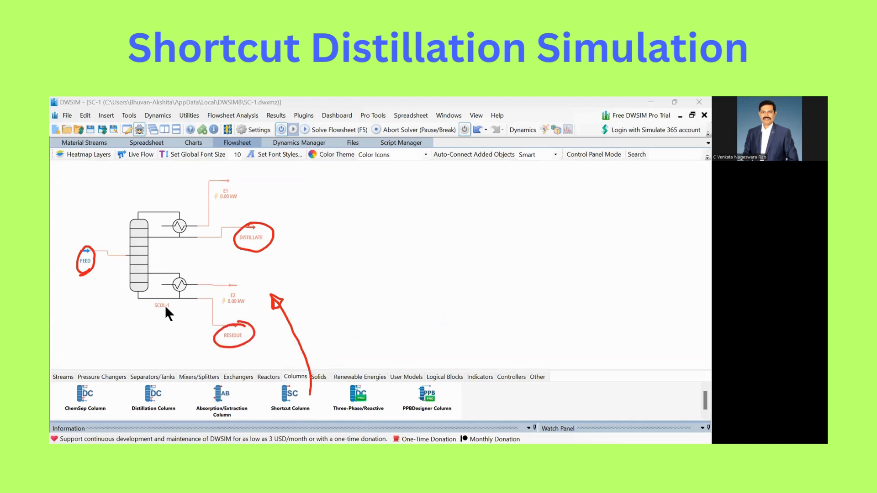
Rename the shortcut column as "SCOL-1: DISTILLATION COLUMN" and close its editor
{"action": "left_click", "coordinate": [147, 274]}
{"action": "left_click", "coordinate": [151, 161]}
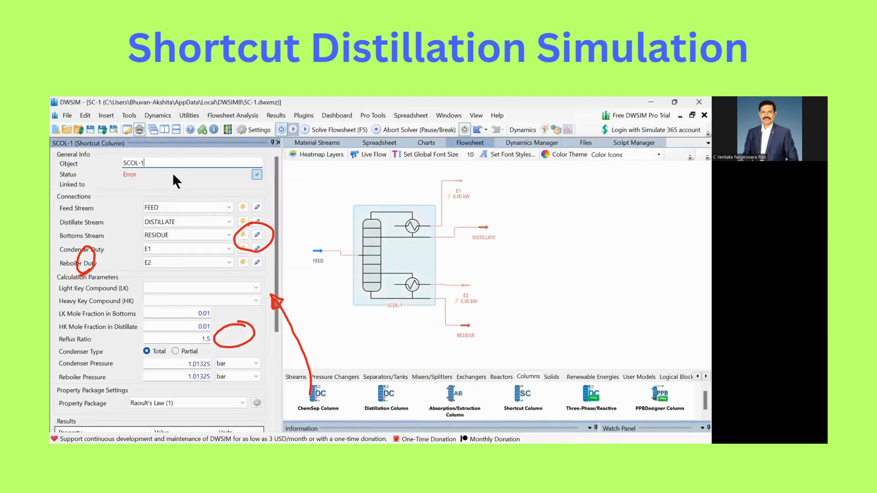
{"action": "type", "text": ":"}
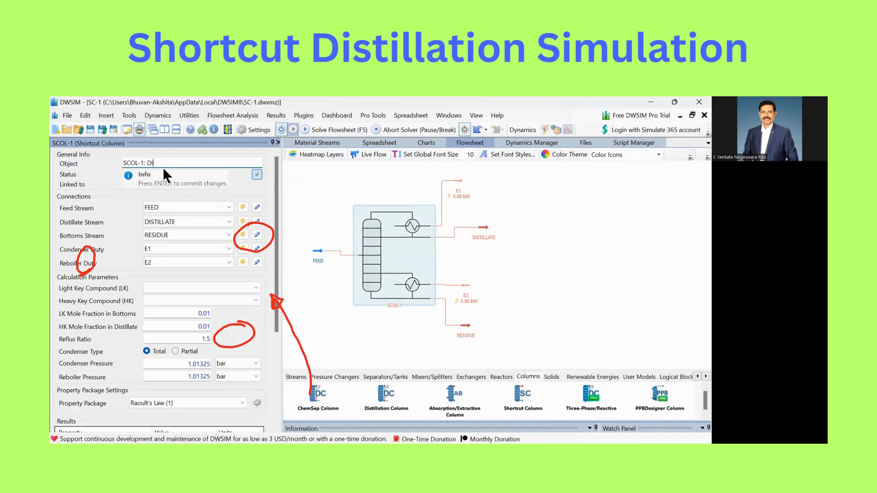
{"action": "type", "text": "DISTILLATION COLUMN"}
{"action": "key", "text": "Return"}
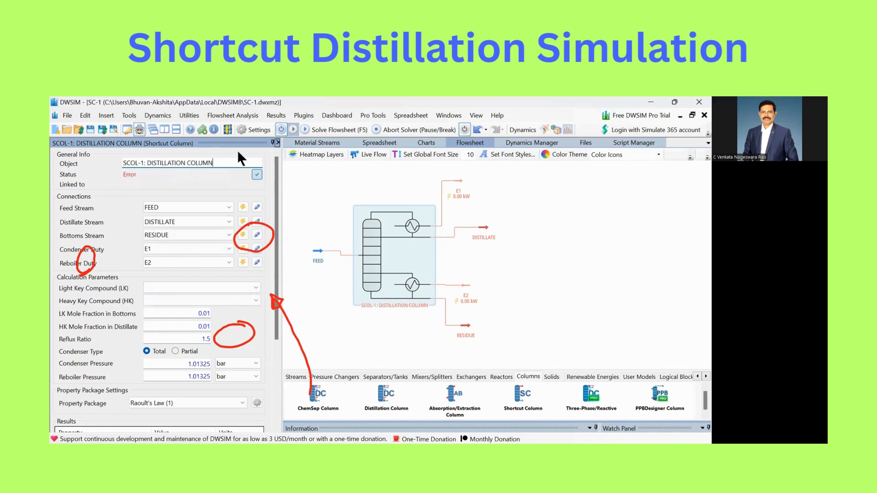
{"action": "left_click", "coordinate": [278, 142]}
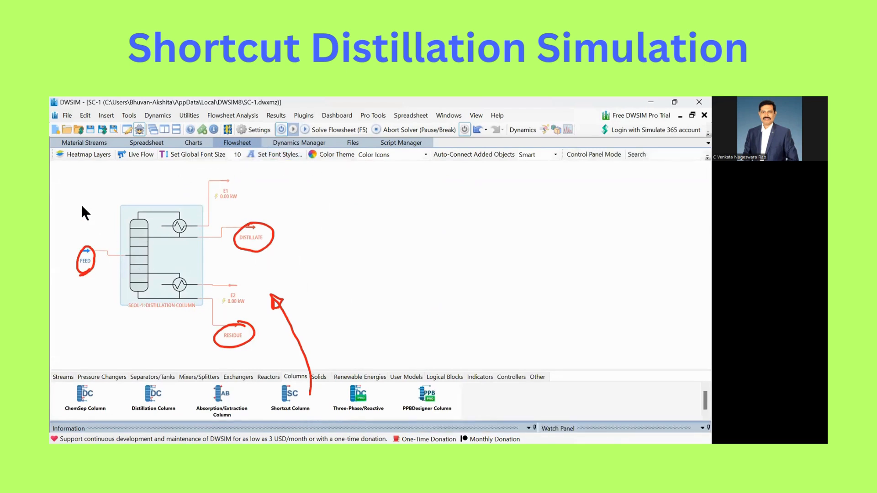
{"action": "left_click", "coordinate": [91, 247]}
{"action": "left_click", "coordinate": [255, 223]}
{"action": "left_click", "coordinate": [238, 323]}
{"action": "left_click", "coordinate": [273, 295]}
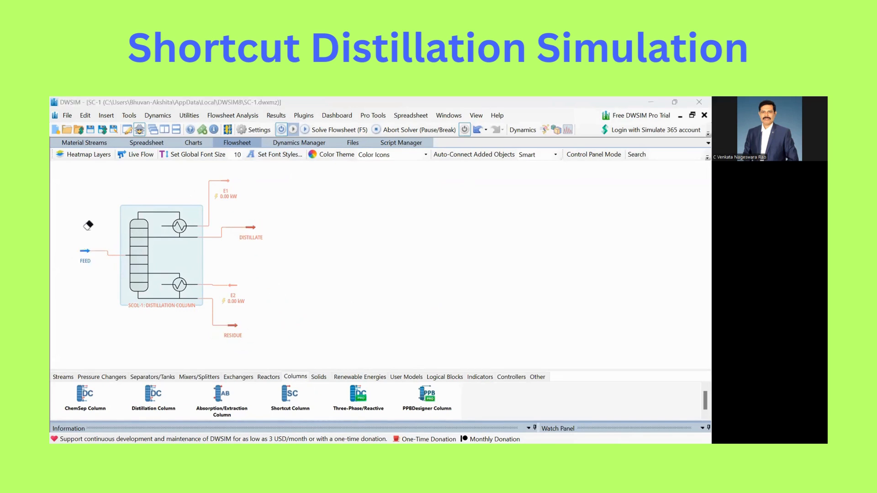
Open the FEED stream's properties and set its molar flow to 10 kmol/h
{"action": "double_click", "coordinate": [87, 254]}
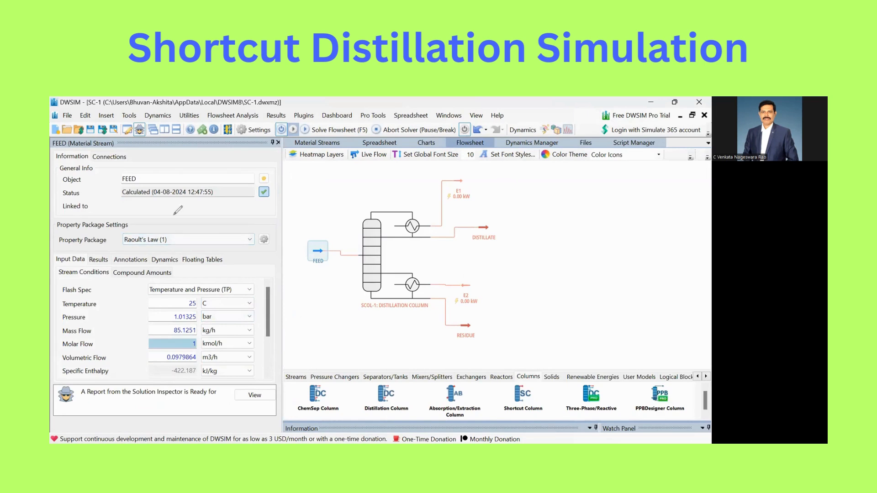
{"action": "left_click_drag", "start_coordinate": [170, 230], "coordinate": [199, 213]}
{"action": "left_click_drag", "start_coordinate": [172, 245], "coordinate": [118, 243]}
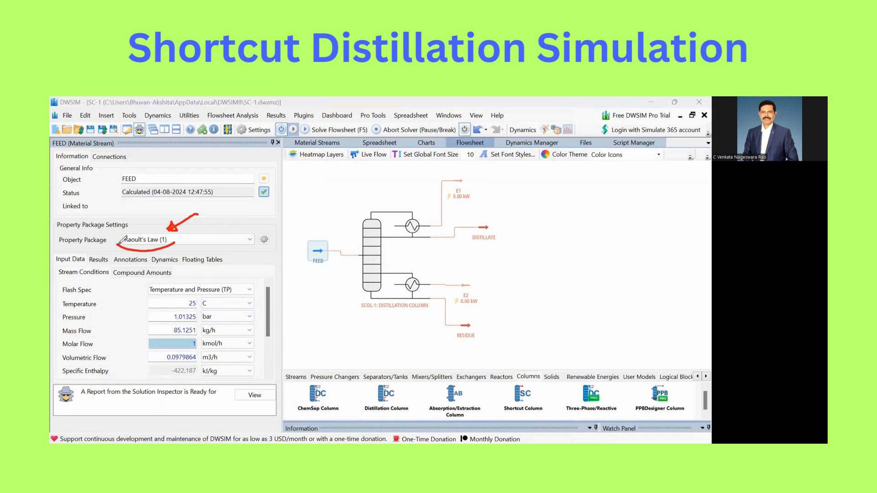
{"action": "mouse_move", "coordinate": [212, 220]}
{"action": "left_mouse_down"}
{"action": "mouse_move", "coordinate": [250, 206]}
{"action": "mouse_move", "coordinate": [225, 231]}
{"action": "mouse_move", "coordinate": [252, 226]}
{"action": "left_mouse_up"}
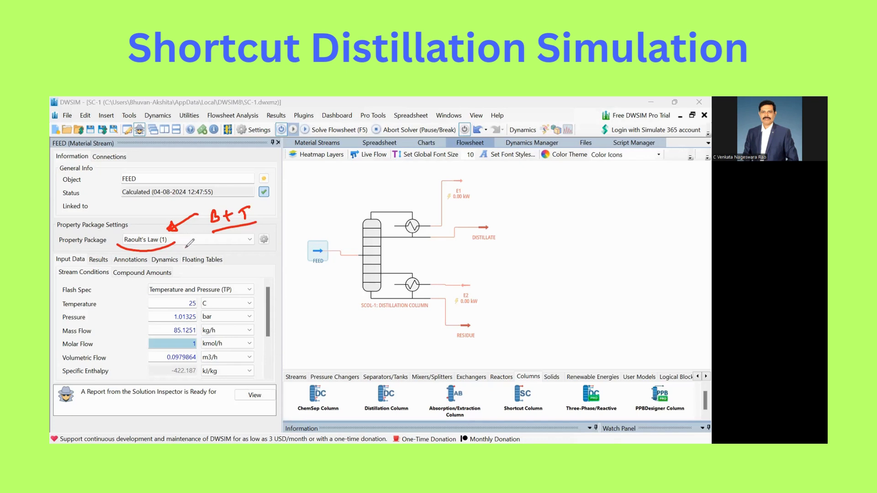
{"action": "mouse_move", "coordinate": [98, 290]}
{"action": "left_mouse_down"}
{"action": "mouse_move", "coordinate": [136, 287]}
{"action": "mouse_move", "coordinate": [137, 320]}
{"action": "left_mouse_up"}
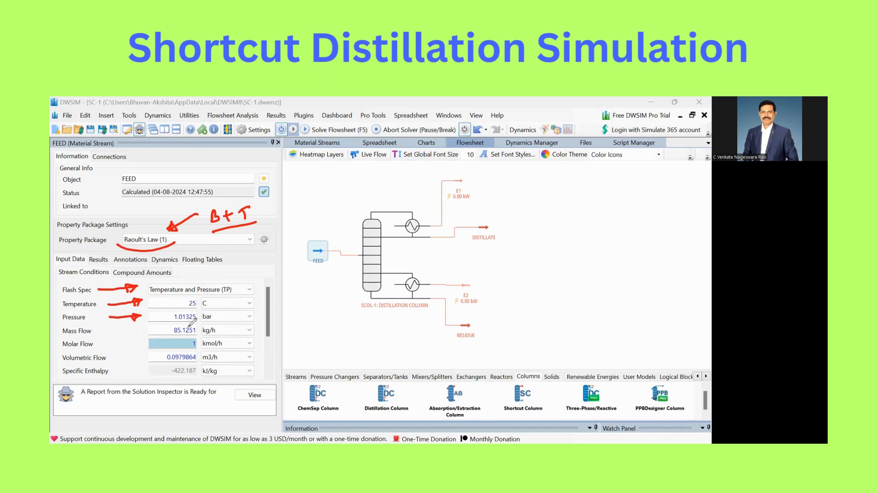
{"action": "left_click_drag", "start_coordinate": [119, 347], "coordinate": [142, 345]}
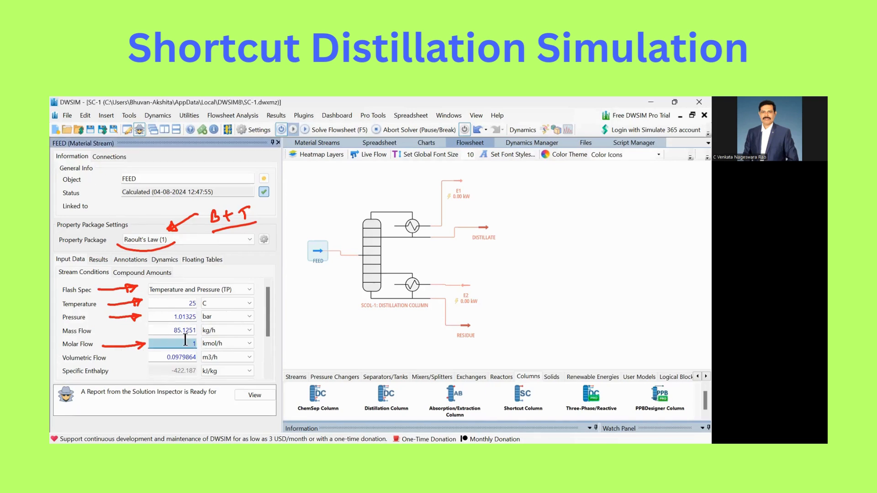
{"action": "type", "text": "0"}
{"action": "key", "text": "Return"}
{"action": "type", "text": "0"}
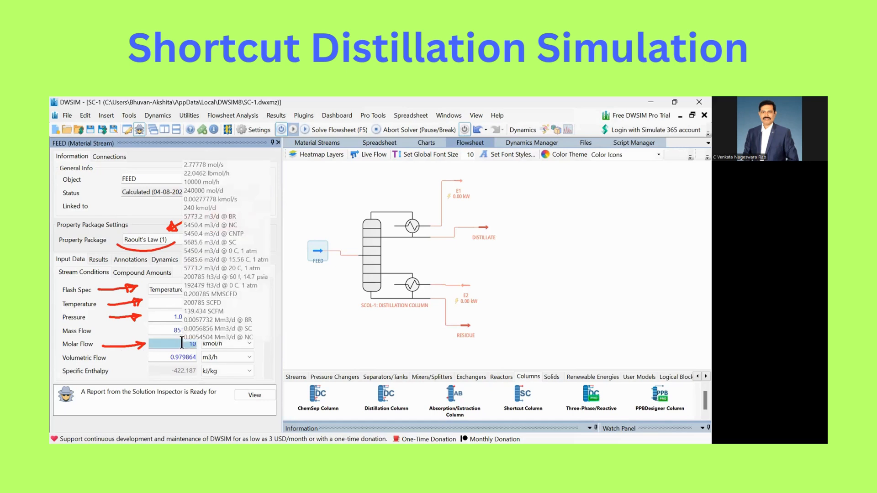
Try to express the FEED stream's volumetric flow in L/h by changing its unit in the stream conditions
{"action": "left_click", "coordinate": [248, 357]}
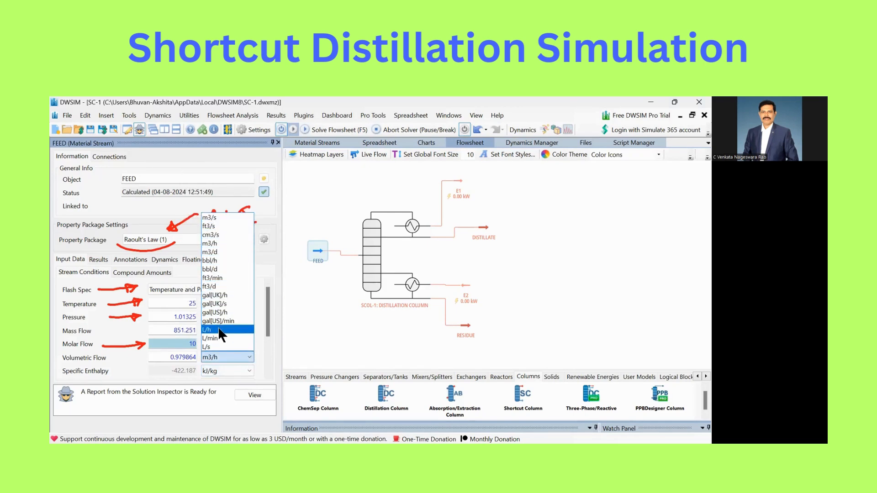
{"action": "left_click", "coordinate": [219, 327]}
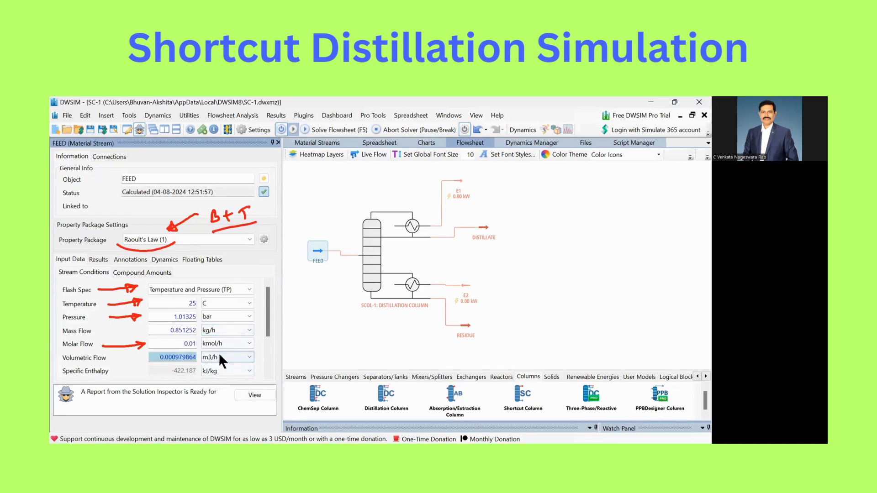
{"action": "left_click", "coordinate": [225, 356]}
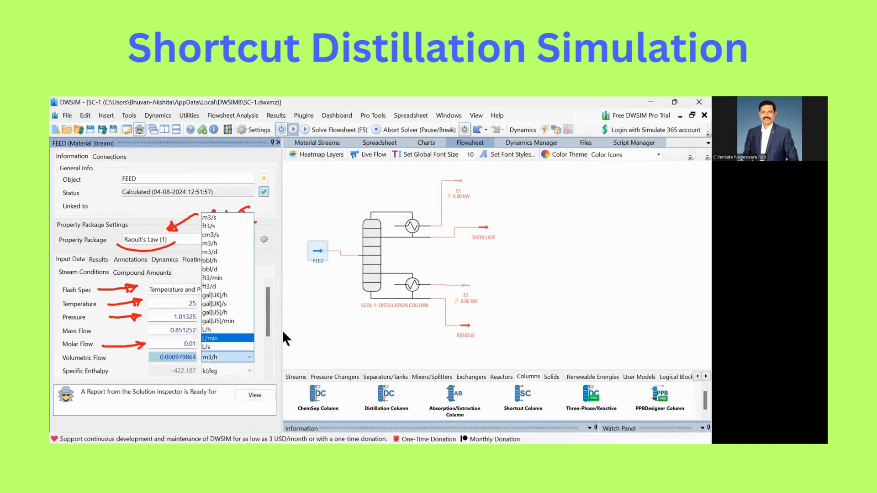
Re-enter 10 kmol/h as the FEED stream's molar flow
{"action": "left_click", "coordinate": [185, 344]}
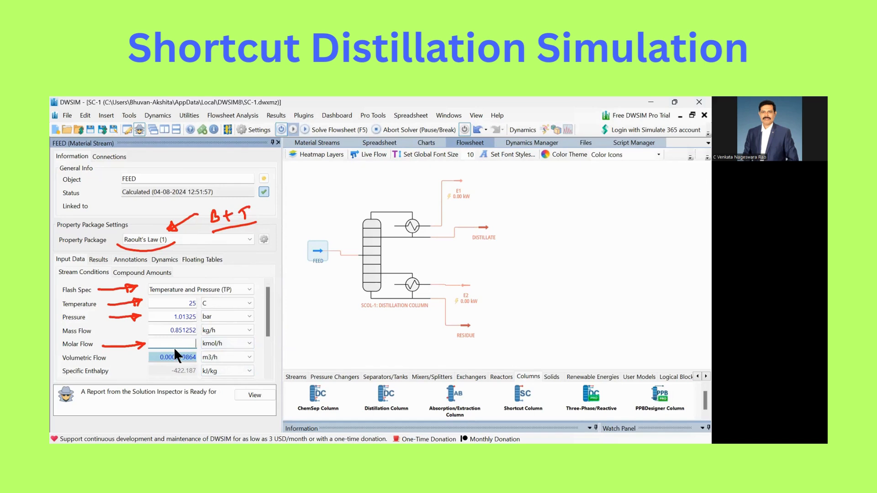
{"action": "type", "text": "10"}
{"action": "right_click", "coordinate": [173, 347]}
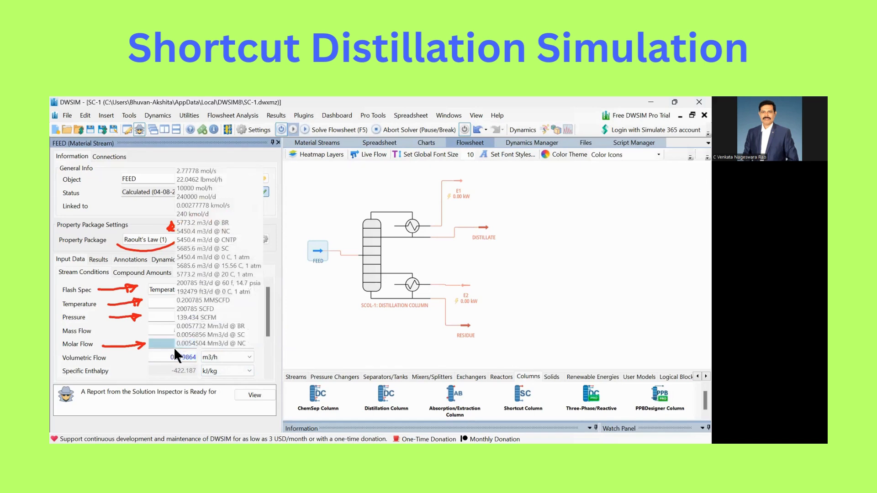
{"action": "left_click", "coordinate": [319, 314]}
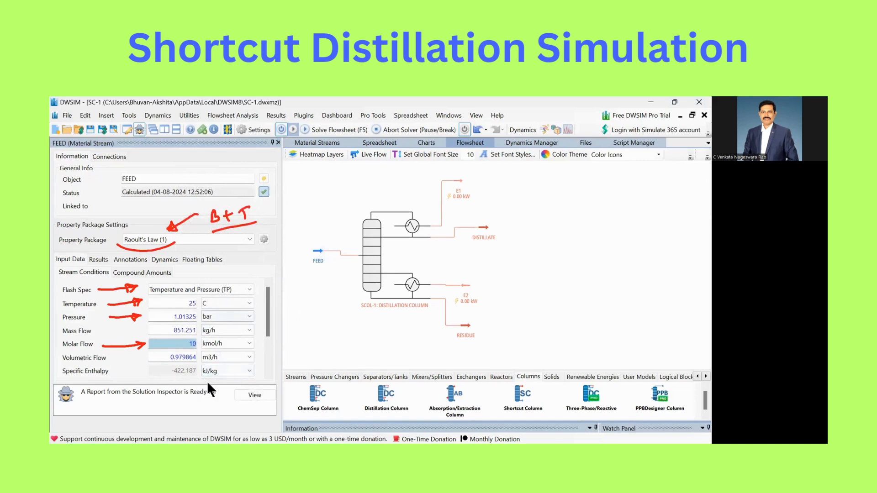
Change the volumetric flow rate unit to L/h in the simulation's CS system of units
{"action": "left_click", "coordinate": [254, 131]}
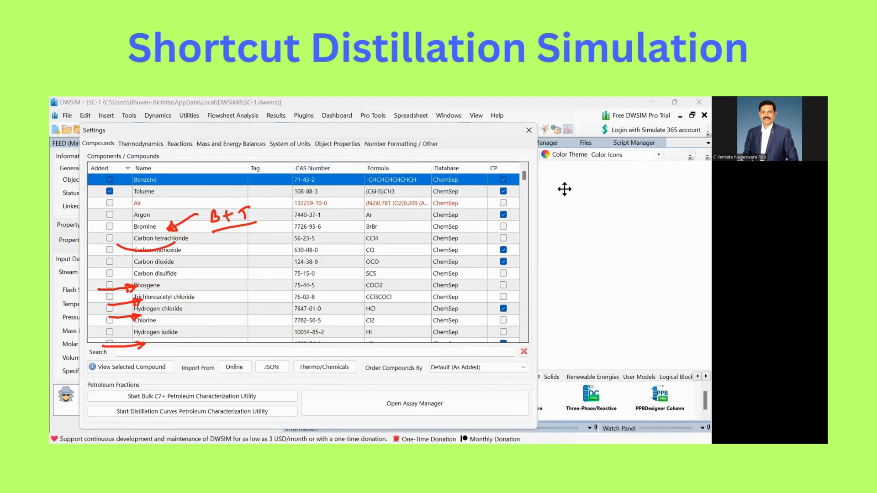
{"action": "left_click", "coordinate": [291, 143]}
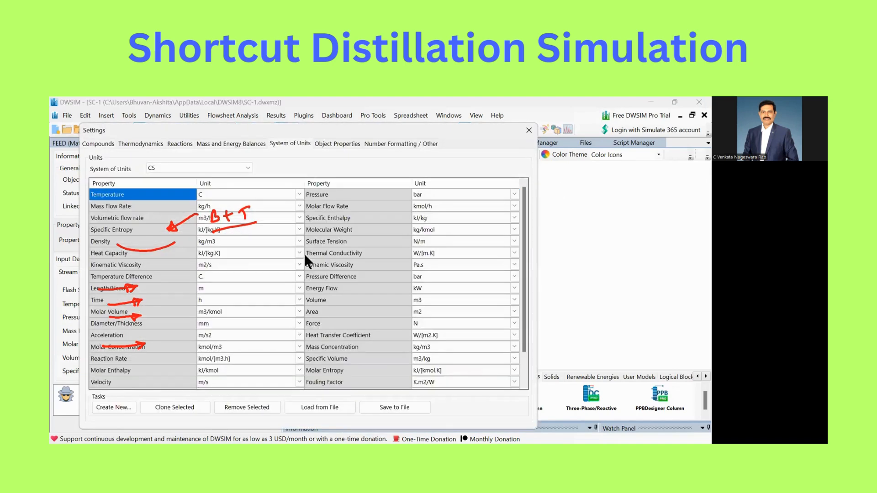
{"action": "left_click", "coordinate": [237, 274]}
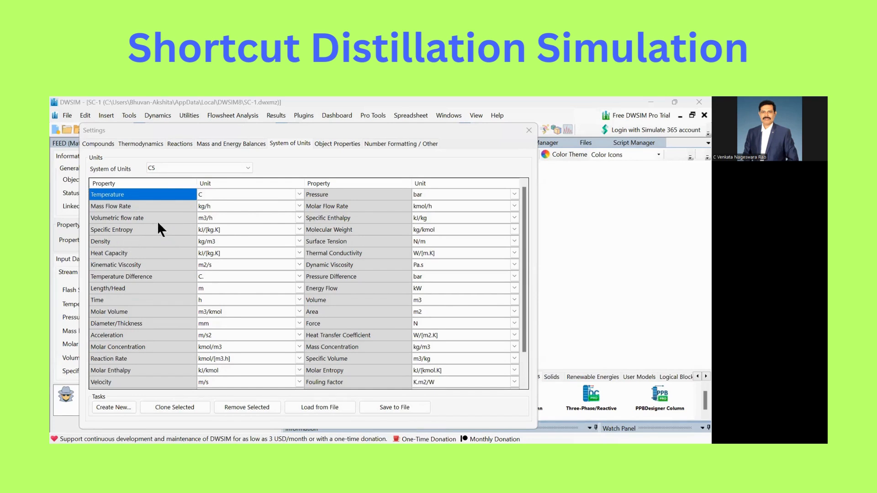
{"action": "left_click", "coordinate": [284, 215]}
{"action": "left_click", "coordinate": [226, 331]}
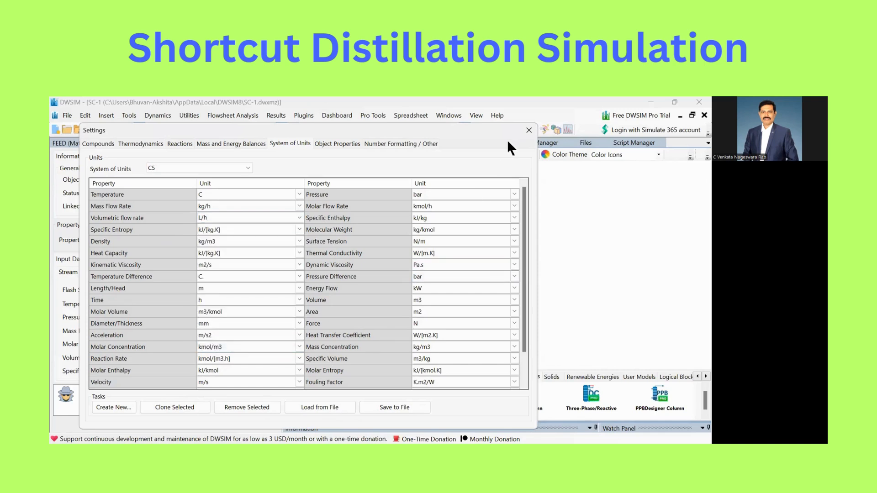
{"action": "left_click", "coordinate": [529, 130]}
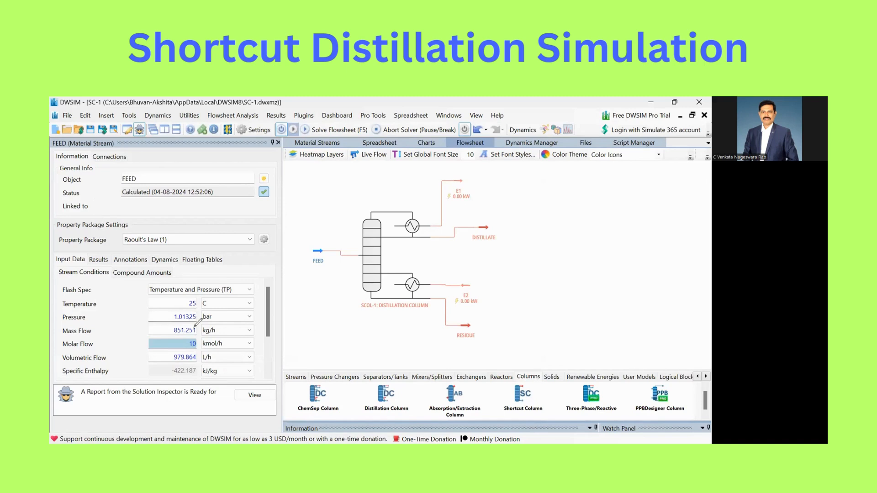
Display the FEED stream's compound amounts to check the benzene and toluene mole fractions
{"action": "mouse_move", "coordinate": [201, 335]}
{"action": "left_mouse_down"}
{"action": "mouse_move", "coordinate": [183, 345]}
{"action": "mouse_move", "coordinate": [204, 329]}
{"action": "mouse_move", "coordinate": [180, 369]}
{"action": "mouse_move", "coordinate": [197, 346]}
{"action": "left_mouse_up"}
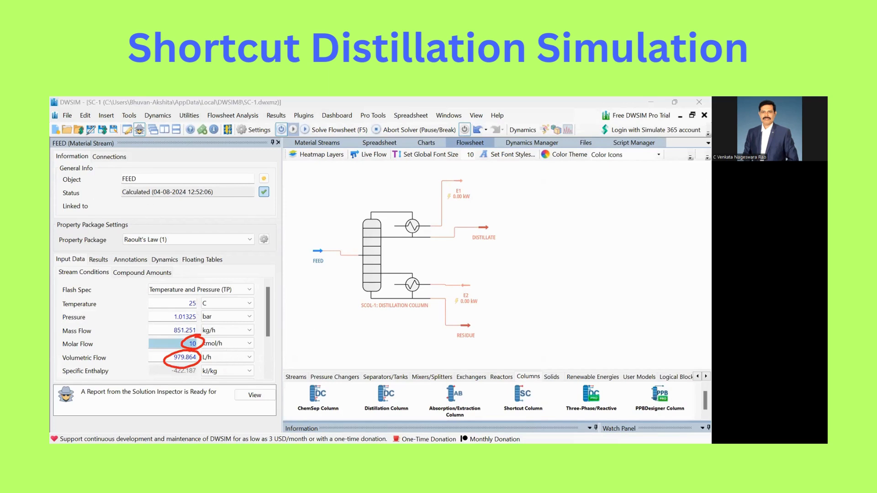
{"action": "left_click", "coordinate": [141, 271]}
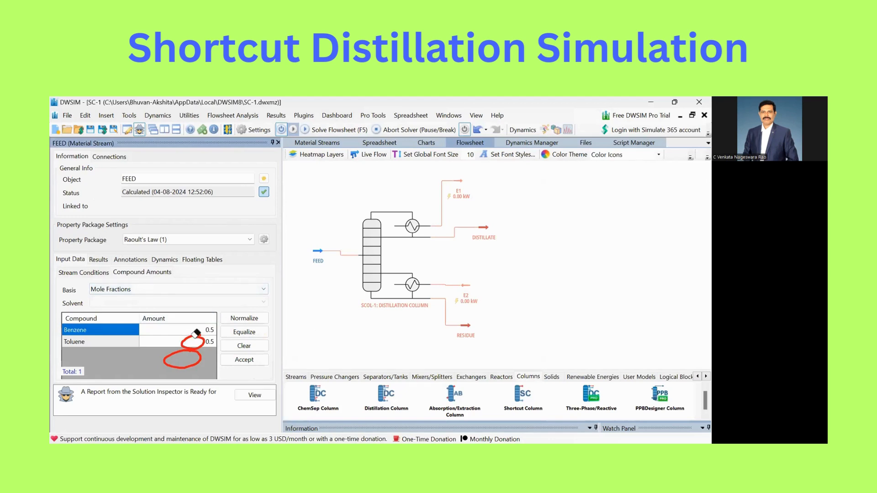
{"action": "left_click", "coordinate": [95, 194]}
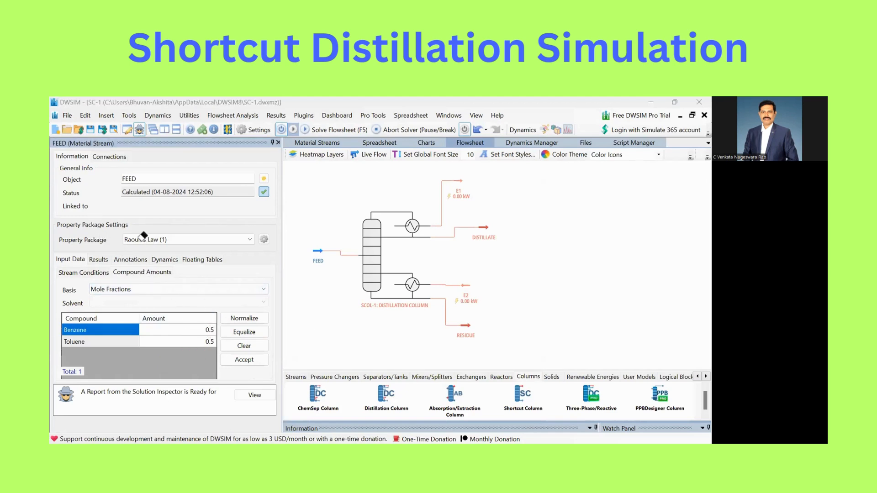
{"action": "left_click", "coordinate": [85, 193]}
{"action": "left_click_drag", "start_coordinate": [213, 313], "coordinate": [216, 315]}
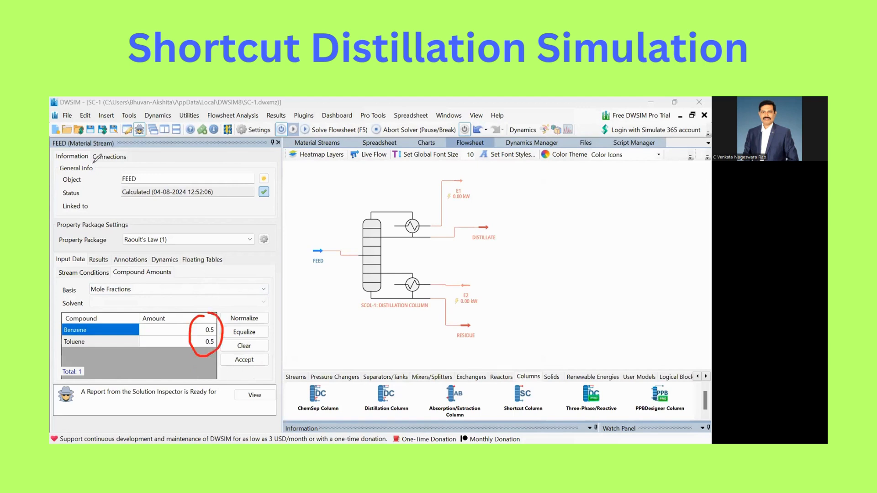
{"action": "mouse_move", "coordinate": [315, 297]}
{"action": "left_mouse_down"}
{"action": "mouse_move", "coordinate": [314, 273]}
{"action": "mouse_move", "coordinate": [299, 314]}
{"action": "left_mouse_up"}
{"action": "mouse_move", "coordinate": [300, 306]}
{"action": "left_mouse_down"}
{"action": "mouse_move", "coordinate": [296, 336]}
{"action": "mouse_move", "coordinate": [314, 323]}
{"action": "mouse_move", "coordinate": [320, 337]}
{"action": "mouse_move", "coordinate": [330, 333]}
{"action": "left_mouse_up"}
{"action": "left_click", "coordinate": [319, 326]}
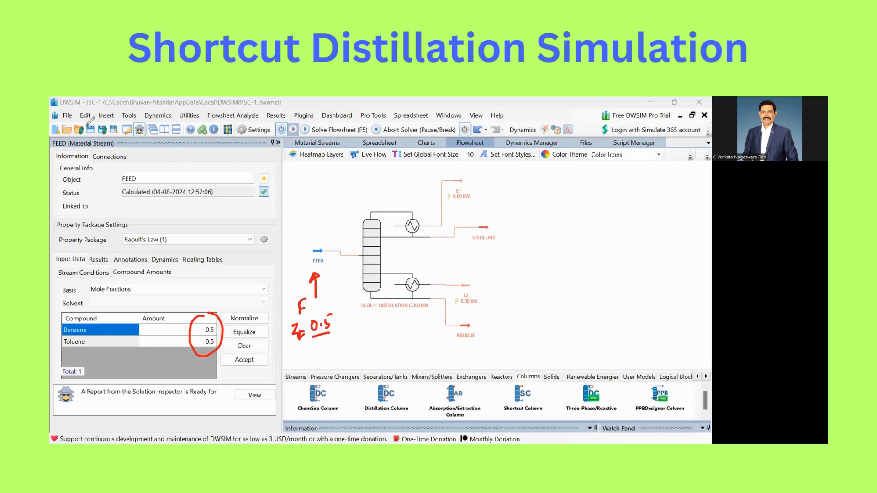
Reopen the FEED stream's conditions and check its vapor phase mole fraction
{"action": "left_click", "coordinate": [278, 142]}
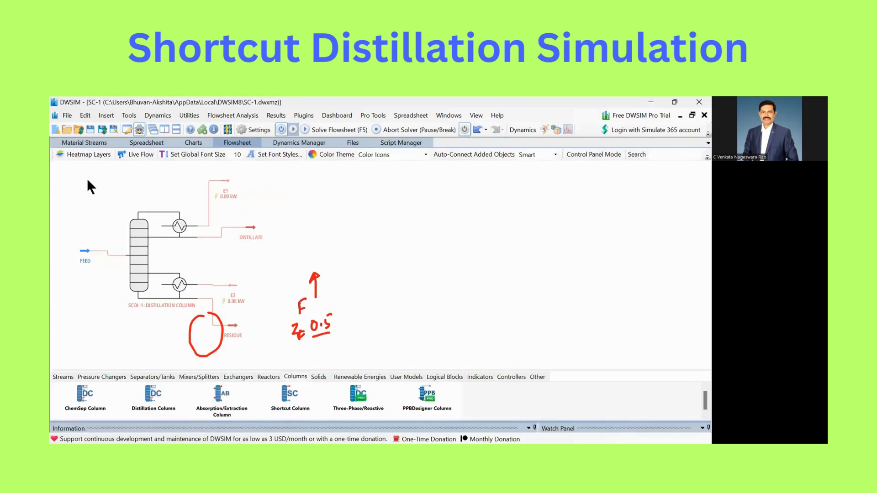
{"action": "mouse_move", "coordinate": [331, 296]}
{"action": "left_mouse_down"}
{"action": "mouse_move", "coordinate": [305, 315]}
{"action": "mouse_move", "coordinate": [203, 331]}
{"action": "left_mouse_up"}
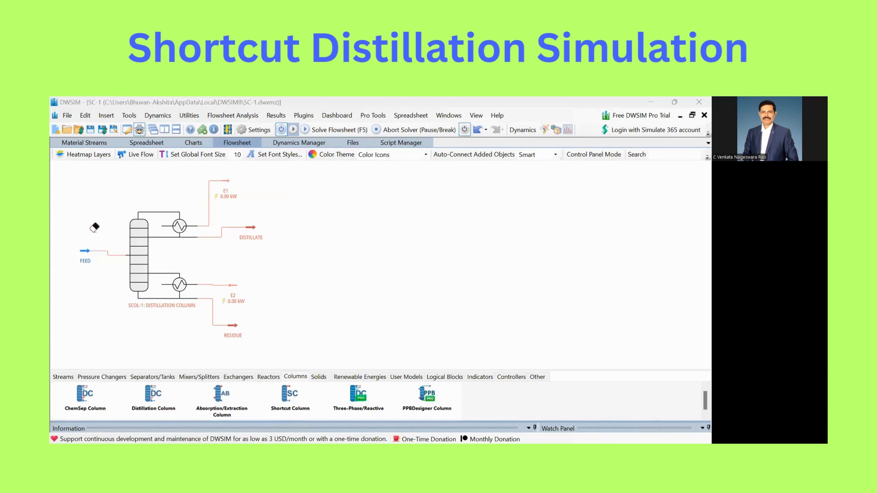
{"action": "left_click", "coordinate": [86, 250]}
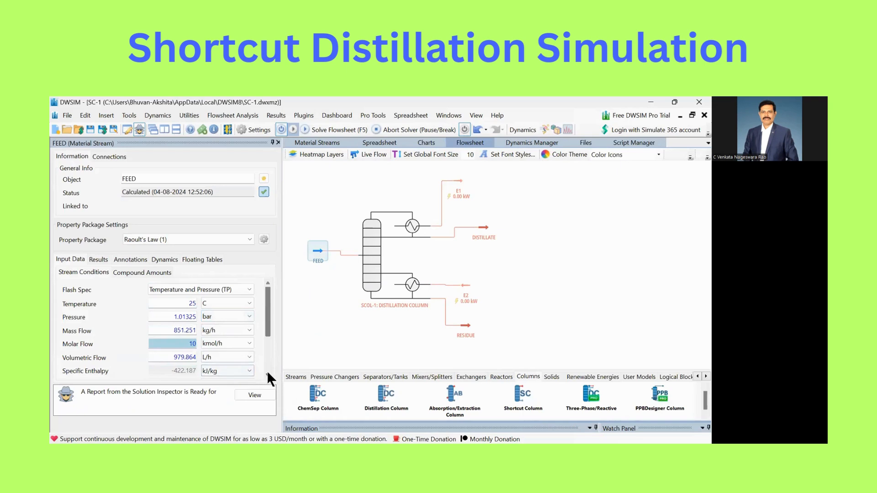
{"action": "left_click", "coordinate": [267, 371]}
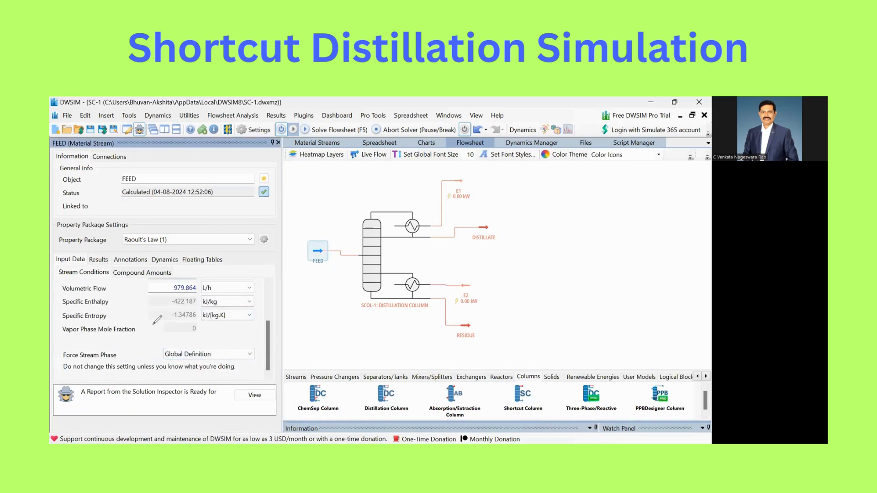
{"action": "left_click_drag", "start_coordinate": [153, 325], "coordinate": [201, 325]}
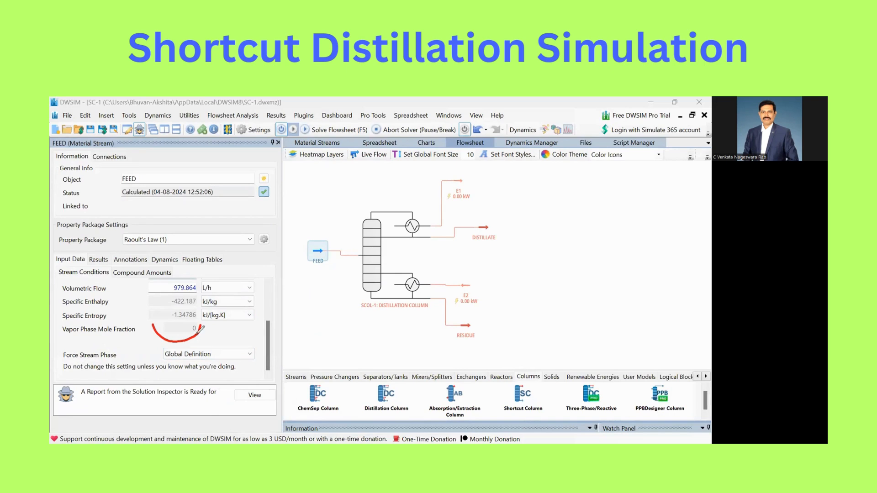
{"action": "left_click", "coordinate": [89, 202]}
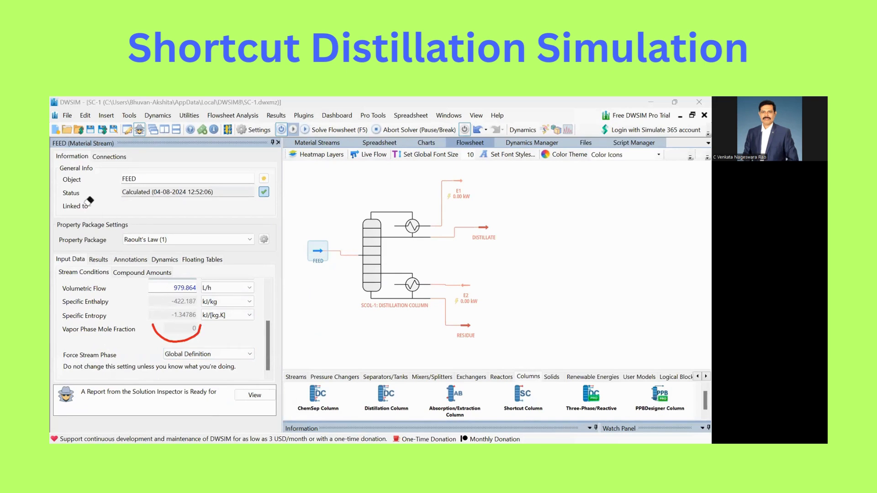
{"action": "left_click", "coordinate": [200, 335]}
Open the distillation column's settings and choose Benzene as the light key compound and Toluene as the heavy key compound
{"action": "left_click", "coordinate": [371, 252]}
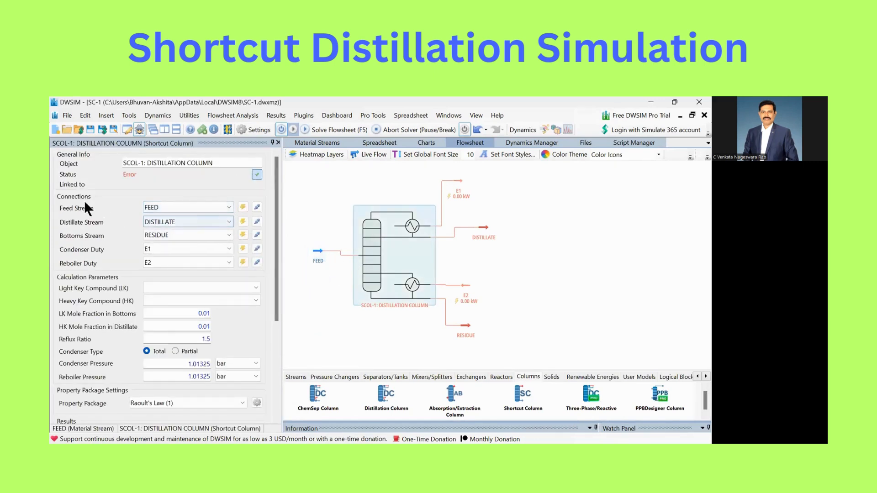
{"action": "mouse_move", "coordinate": [184, 203]}
{"action": "left_mouse_down"}
{"action": "mouse_move", "coordinate": [203, 192]}
{"action": "mouse_move", "coordinate": [201, 228]}
{"action": "left_mouse_up"}
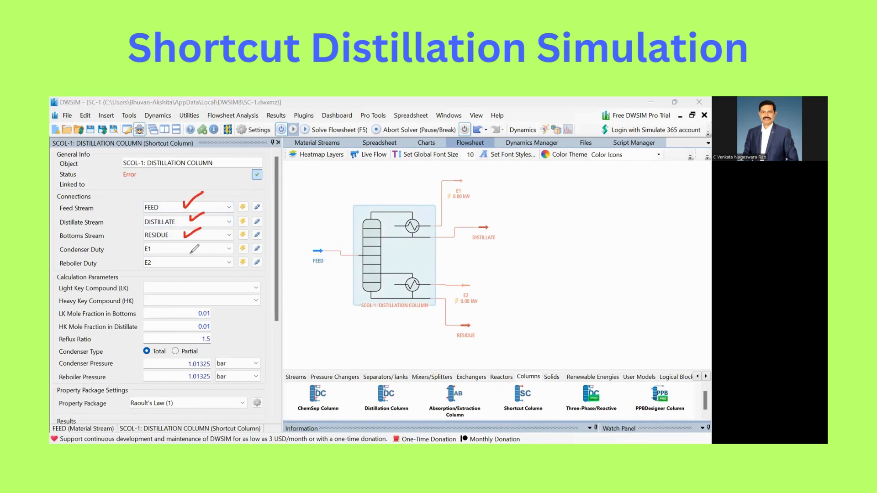
{"action": "mouse_move", "coordinate": [119, 251]}
{"action": "left_mouse_down"}
{"action": "mouse_move", "coordinate": [136, 250]}
{"action": "mouse_move", "coordinate": [134, 262]}
{"action": "left_mouse_up"}
{"action": "left_click", "coordinate": [193, 288]}
{"action": "left_click", "coordinate": [187, 297]}
{"action": "left_click", "coordinate": [194, 300]}
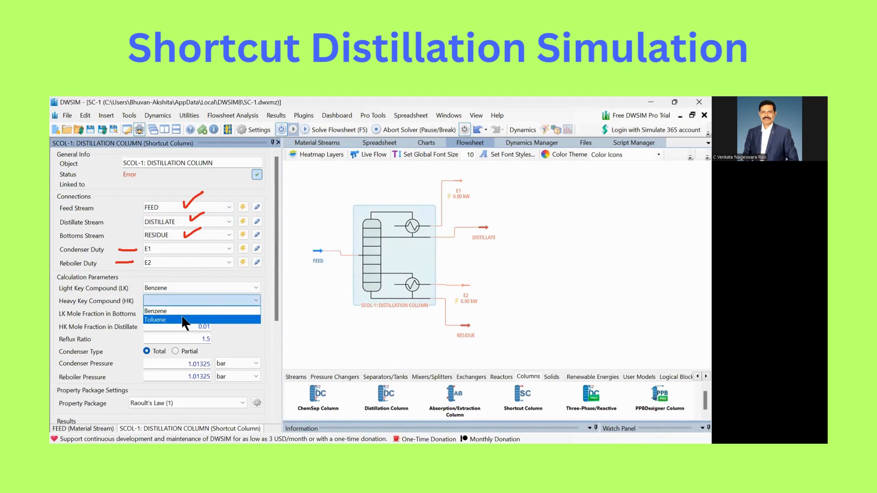
{"action": "left_click", "coordinate": [189, 320]}
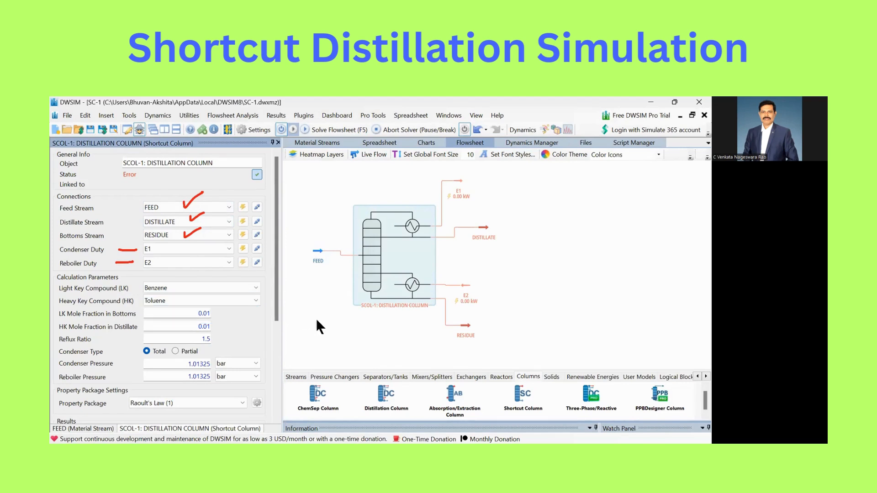
{"action": "left_click", "coordinate": [187, 314]}
{"action": "left_click_drag", "start_coordinate": [506, 269], "coordinate": [517, 281]}
{"action": "mouse_move", "coordinate": [526, 271]}
{"action": "left_mouse_down"}
{"action": "mouse_move", "coordinate": [518, 275]}
{"action": "mouse_move", "coordinate": [542, 286]}
{"action": "left_mouse_up"}
{"action": "left_click_drag", "start_coordinate": [541, 274], "coordinate": [563, 276]}
{"action": "left_click_drag", "start_coordinate": [563, 273], "coordinate": [579, 265]}
{"action": "mouse_move", "coordinate": [537, 290]}
{"action": "left_mouse_down"}
{"action": "mouse_move", "coordinate": [486, 325]}
{"action": "mouse_move", "coordinate": [494, 329]}
{"action": "left_mouse_up"}
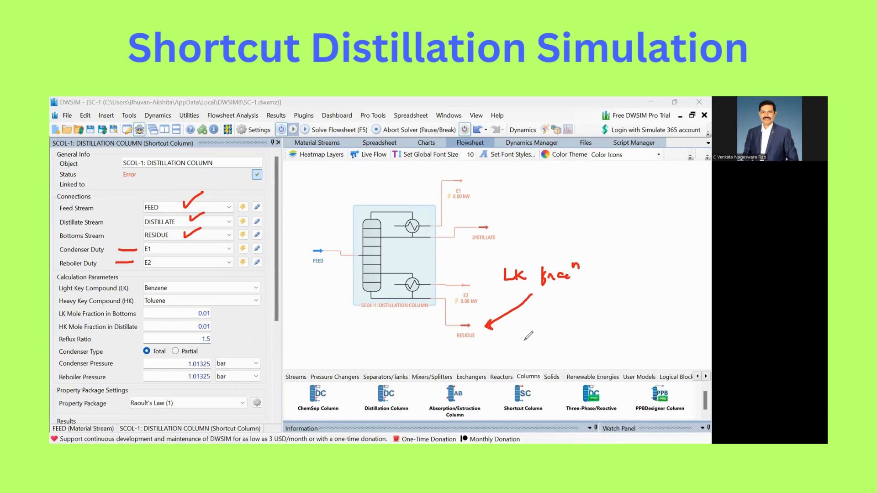
{"action": "mouse_move", "coordinate": [515, 329]}
{"action": "left_mouse_down"}
{"action": "mouse_move", "coordinate": [511, 338]}
{"action": "mouse_move", "coordinate": [519, 328]}
{"action": "mouse_move", "coordinate": [558, 339]}
{"action": "left_mouse_up"}
{"action": "left_click", "coordinate": [527, 333]}
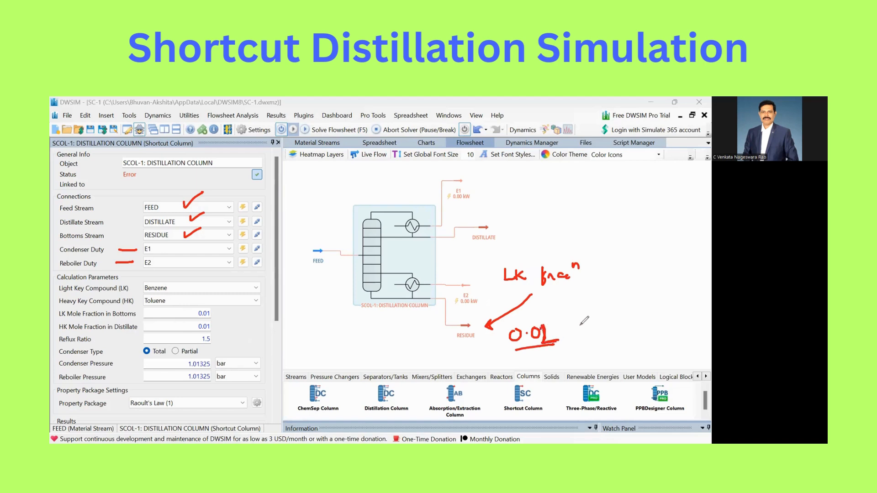
{"action": "mouse_move", "coordinate": [588, 313]}
{"action": "left_mouse_down"}
{"action": "mouse_move", "coordinate": [583, 337]}
{"action": "mouse_move", "coordinate": [611, 331]}
{"action": "mouse_move", "coordinate": [610, 339]}
{"action": "left_mouse_up"}
{"action": "left_click", "coordinate": [616, 331]}
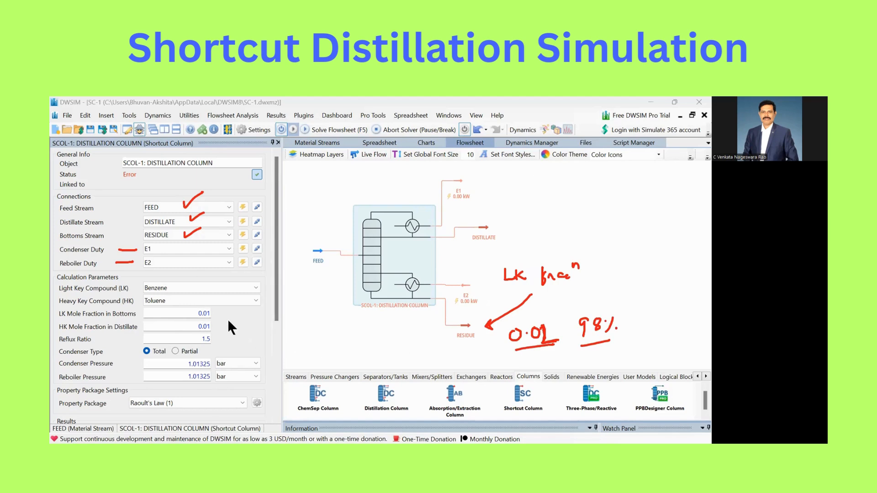
Set the column's light key mole fraction in the bottoms to 0.02
{"action": "left_click", "coordinate": [196, 311]}
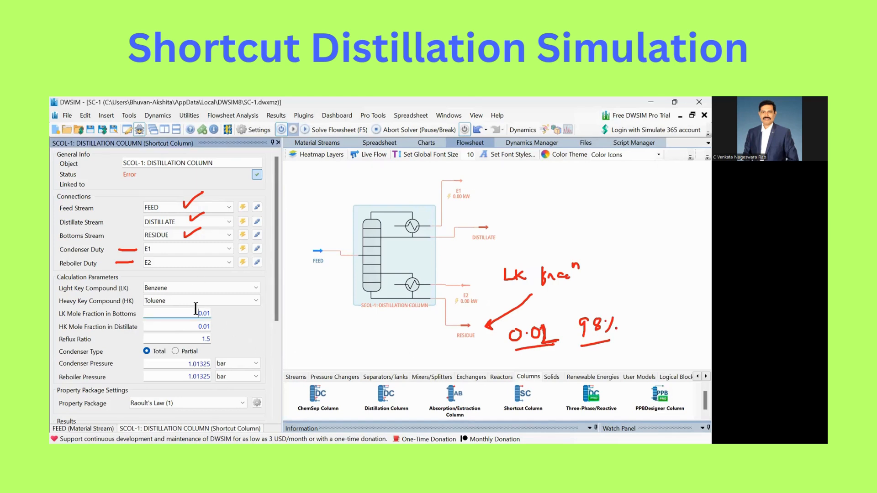
{"action": "type", "text": "2"}
{"action": "key", "text": "Delete"}
{"action": "key", "text": "Return"}
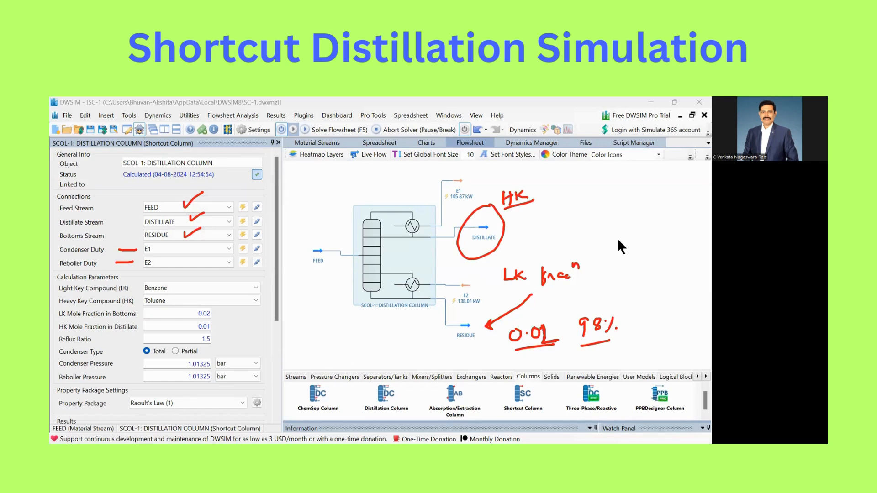
{"action": "left_click_drag", "start_coordinate": [533, 186], "coordinate": [549, 192]}
{"action": "left_click_drag", "start_coordinate": [538, 200], "coordinate": [552, 195]}
{"action": "left_click", "coordinate": [409, 182]}
{"action": "left_click_drag", "start_coordinate": [395, 175], "coordinate": [427, 188]}
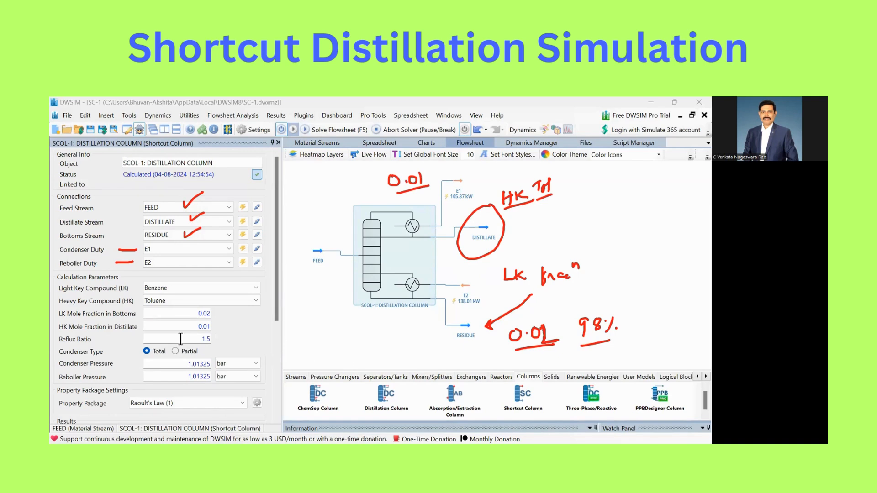
Set the distillation column's reflux ratio to 1
{"action": "left_click", "coordinate": [202, 339]}
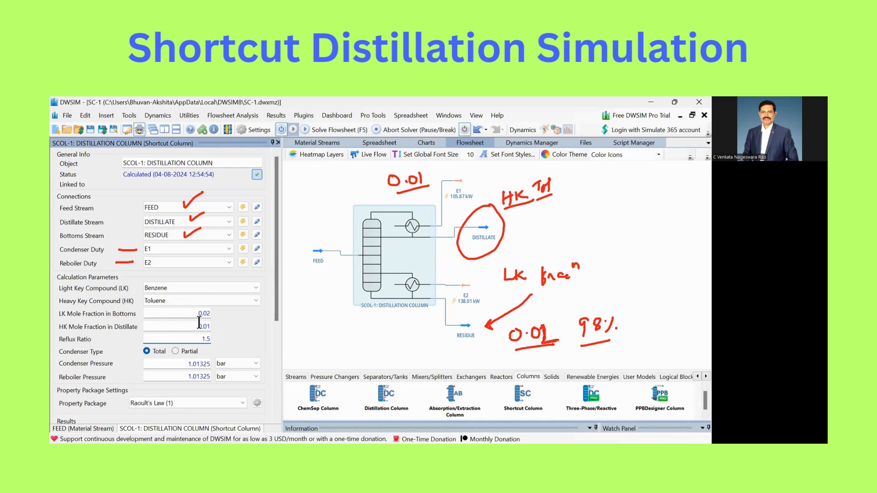
{"action": "left_click", "coordinate": [276, 419]}
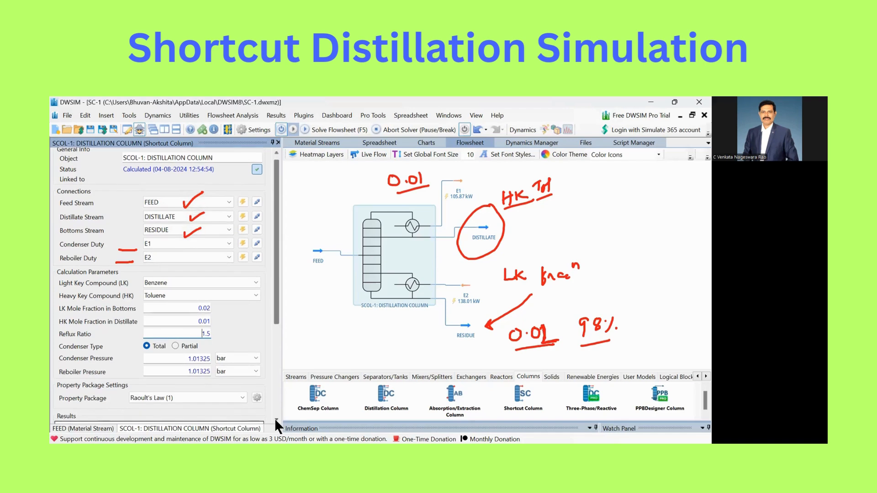
{"action": "left_click", "coordinate": [276, 418]}
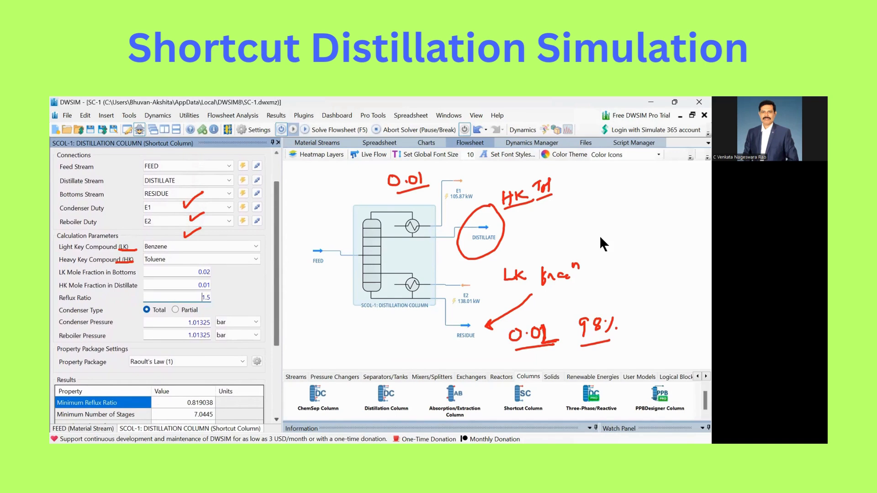
{"action": "left_click", "coordinate": [195, 194]}
{"action": "mouse_move", "coordinate": [424, 182]}
{"action": "left_mouse_down"}
{"action": "mouse_move", "coordinate": [394, 181]}
{"action": "mouse_move", "coordinate": [537, 185]}
{"action": "mouse_move", "coordinate": [512, 201]}
{"action": "mouse_move", "coordinate": [519, 205]}
{"action": "mouse_move", "coordinate": [508, 199]}
{"action": "mouse_move", "coordinate": [510, 276]}
{"action": "mouse_move", "coordinate": [527, 299]}
{"action": "mouse_move", "coordinate": [588, 265]}
{"action": "mouse_move", "coordinate": [516, 335]}
{"action": "mouse_move", "coordinate": [537, 348]}
{"action": "mouse_move", "coordinate": [609, 325]}
{"action": "mouse_move", "coordinate": [596, 343]}
{"action": "left_mouse_up"}
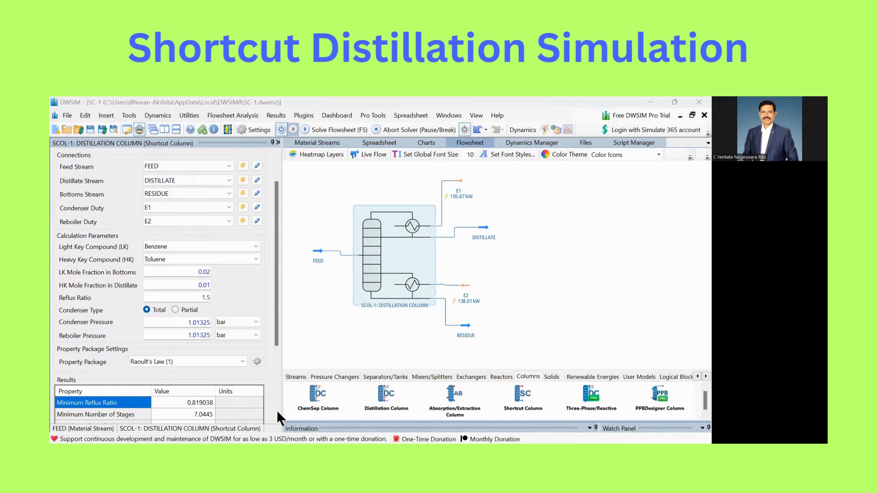
{"action": "scroll", "coordinate": [276, 410], "scroll_direction": "down", "scroll_amount": 3}
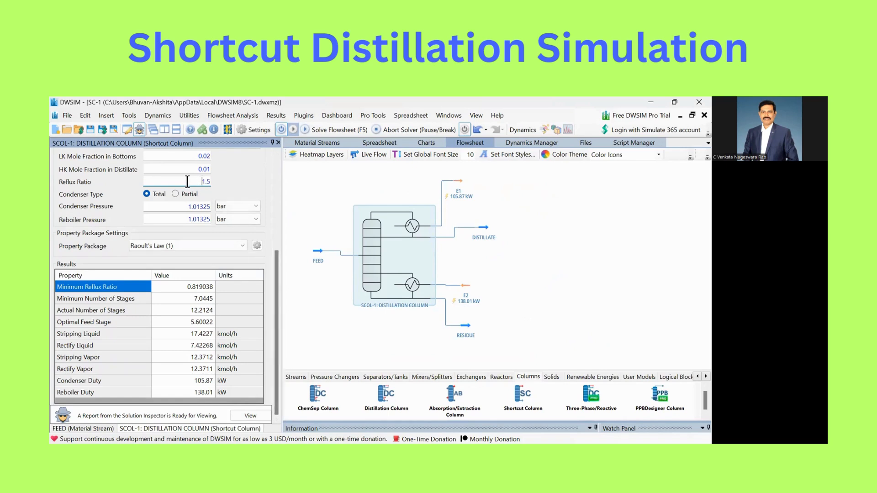
{"action": "key", "text": "Delete"}
{"action": "type", "text": "1"}
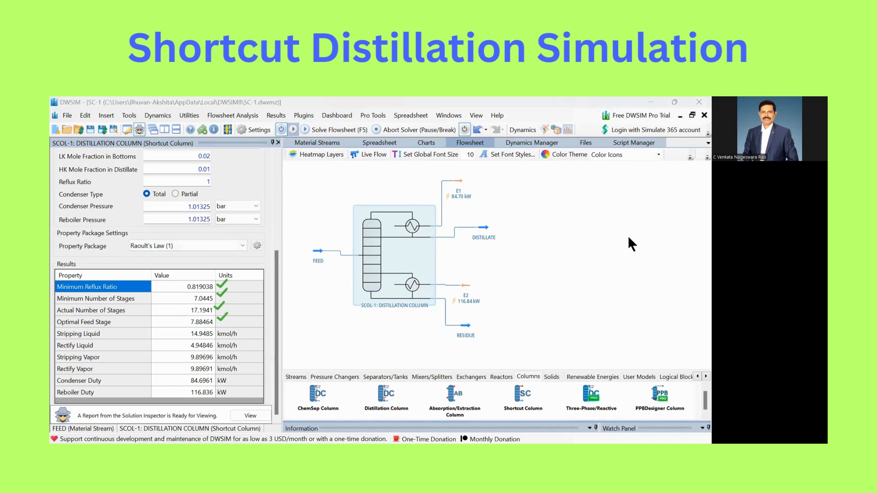
{"action": "left_click_drag", "start_coordinate": [253, 327], "coordinate": [246, 374]}
{"action": "mouse_move", "coordinate": [347, 260]}
{"action": "left_mouse_down"}
{"action": "mouse_move", "coordinate": [346, 293]}
{"action": "mouse_move", "coordinate": [350, 283]}
{"action": "left_mouse_up"}
{"action": "mouse_move", "coordinate": [347, 248]}
{"action": "left_mouse_down"}
{"action": "mouse_move", "coordinate": [344, 224]}
{"action": "mouse_move", "coordinate": [351, 231]}
{"action": "left_mouse_up"}
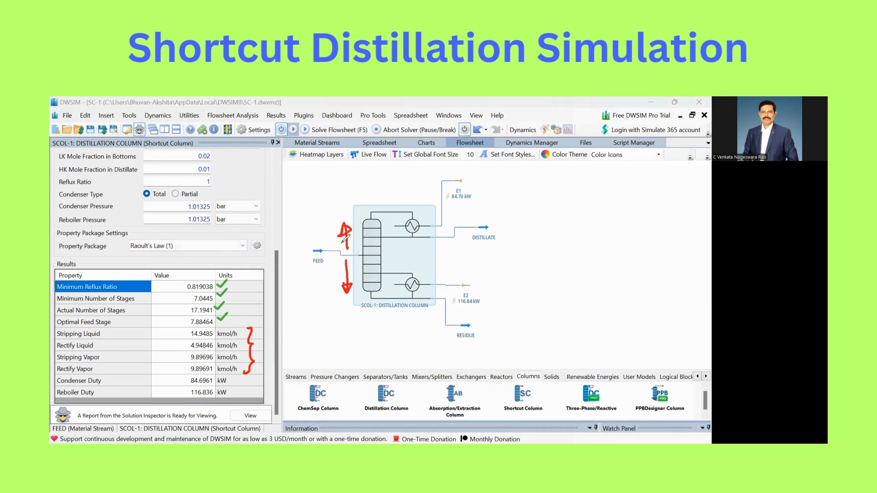
{"action": "mouse_move", "coordinate": [297, 223]}
{"action": "left_mouse_down"}
{"action": "mouse_move", "coordinate": [298, 238]}
{"action": "mouse_move", "coordinate": [314, 232]}
{"action": "left_mouse_up"}
{"action": "left_click_drag", "start_coordinate": [314, 288], "coordinate": [305, 303]}
{"action": "left_click_drag", "start_coordinate": [306, 311], "coordinate": [321, 309]}
{"action": "left_click_drag", "start_coordinate": [298, 245], "coordinate": [320, 242]}
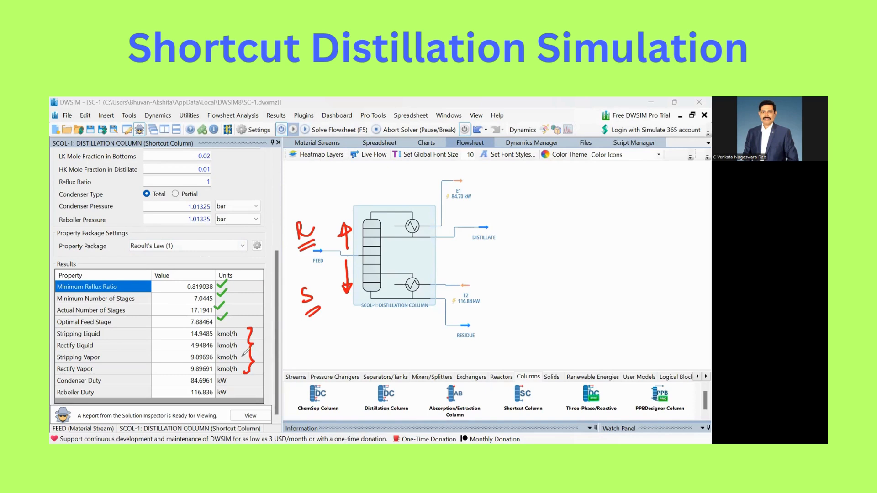
{"action": "mouse_move", "coordinate": [508, 334]}
{"action": "left_mouse_down"}
{"action": "mouse_move", "coordinate": [498, 330]}
{"action": "mouse_move", "coordinate": [518, 348]}
{"action": "left_mouse_up"}
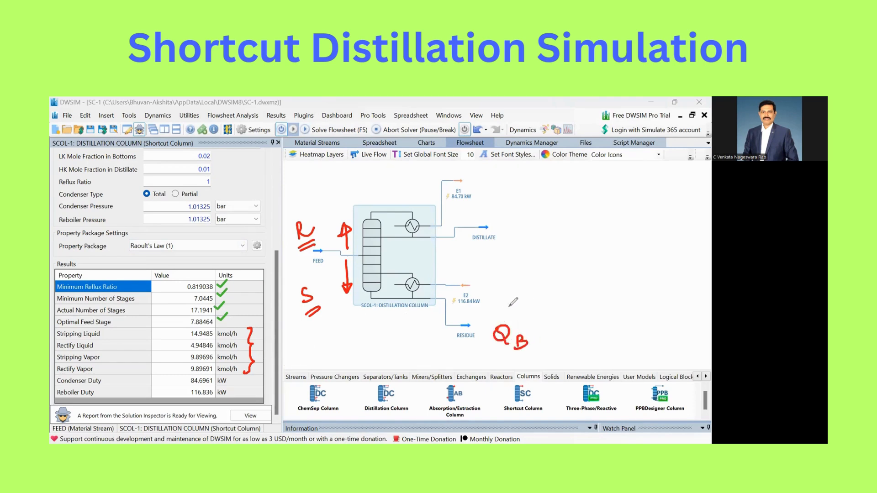
{"action": "mouse_move", "coordinate": [490, 176]}
{"action": "left_mouse_down"}
{"action": "mouse_move", "coordinate": [486, 192]}
{"action": "mouse_move", "coordinate": [506, 196]}
{"action": "left_mouse_up"}
{"action": "mouse_move", "coordinate": [527, 176]}
{"action": "left_mouse_down"}
{"action": "mouse_move", "coordinate": [532, 188]}
{"action": "mouse_move", "coordinate": [572, 178]}
{"action": "mouse_move", "coordinate": [571, 190]}
{"action": "left_mouse_up"}
{"action": "mouse_move", "coordinate": [554, 194]}
{"action": "left_mouse_down"}
{"action": "mouse_move", "coordinate": [567, 205]}
{"action": "mouse_move", "coordinate": [574, 192]}
{"action": "left_mouse_up"}
{"action": "mouse_move", "coordinate": [518, 213]}
{"action": "left_mouse_down"}
{"action": "mouse_move", "coordinate": [562, 209]}
{"action": "mouse_move", "coordinate": [571, 215]}
{"action": "mouse_move", "coordinate": [561, 221]}
{"action": "left_mouse_up"}
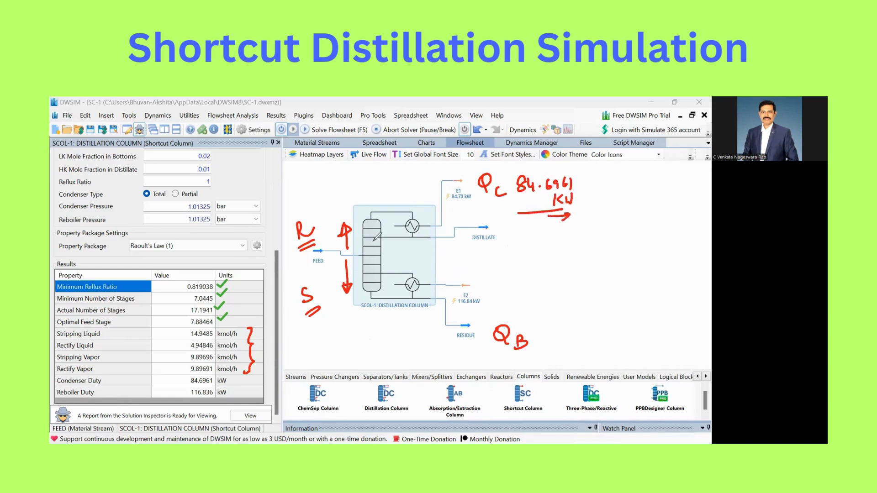
{"action": "mouse_move", "coordinate": [359, 218]}
{"action": "left_mouse_down"}
{"action": "mouse_move", "coordinate": [359, 195]}
{"action": "mouse_move", "coordinate": [391, 194]}
{"action": "left_mouse_up"}
{"action": "mouse_move", "coordinate": [389, 183]}
{"action": "left_mouse_down"}
{"action": "mouse_move", "coordinate": [394, 190]}
{"action": "mouse_move", "coordinate": [400, 182]}
{"action": "left_mouse_up"}
{"action": "left_click_drag", "start_coordinate": [413, 243], "coordinate": [425, 251]}
{"action": "left_click", "coordinate": [550, 263]}
{"action": "mouse_move", "coordinate": [412, 343]}
{"action": "left_mouse_down"}
{"action": "mouse_move", "coordinate": [413, 293]}
{"action": "mouse_move", "coordinate": [408, 301]}
{"action": "mouse_move", "coordinate": [419, 297]}
{"action": "left_mouse_up"}
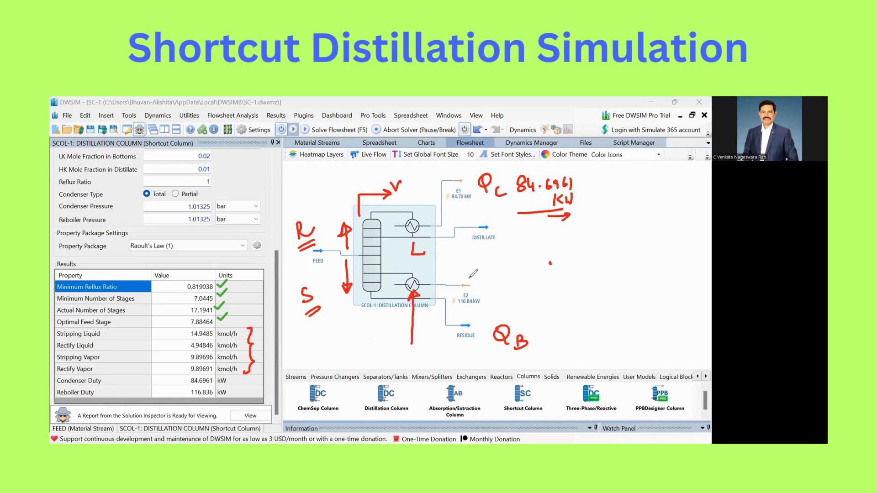
{"action": "mouse_move", "coordinate": [474, 276]}
{"action": "left_mouse_down"}
{"action": "mouse_move", "coordinate": [471, 285]}
{"action": "mouse_move", "coordinate": [519, 284]}
{"action": "left_mouse_up"}
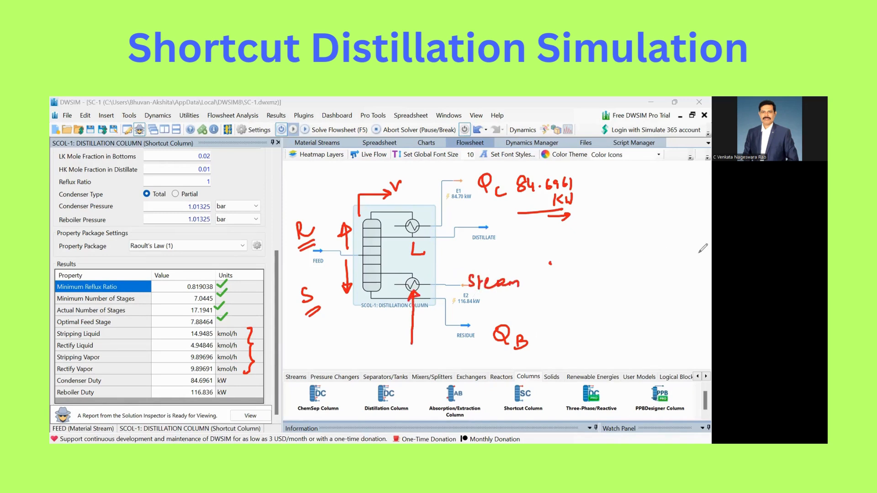
{"action": "left_click", "coordinate": [410, 328]}
{"action": "left_click_drag", "start_coordinate": [531, 328], "coordinate": [512, 294]}
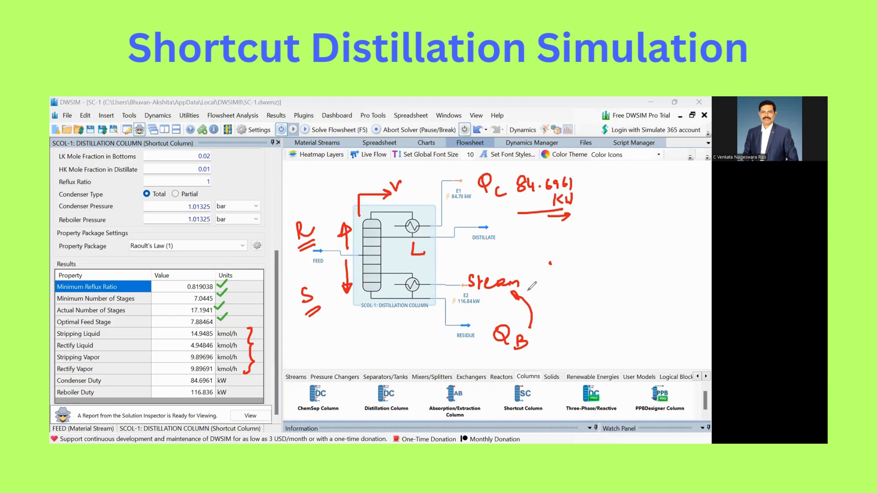
{"action": "mouse_move", "coordinate": [223, 281]}
{"action": "left_mouse_down"}
{"action": "mouse_move", "coordinate": [250, 351]}
{"action": "mouse_move", "coordinate": [312, 310]}
{"action": "mouse_move", "coordinate": [307, 245]}
{"action": "mouse_move", "coordinate": [345, 237]}
{"action": "mouse_move", "coordinate": [386, 194]}
{"action": "left_mouse_up"}
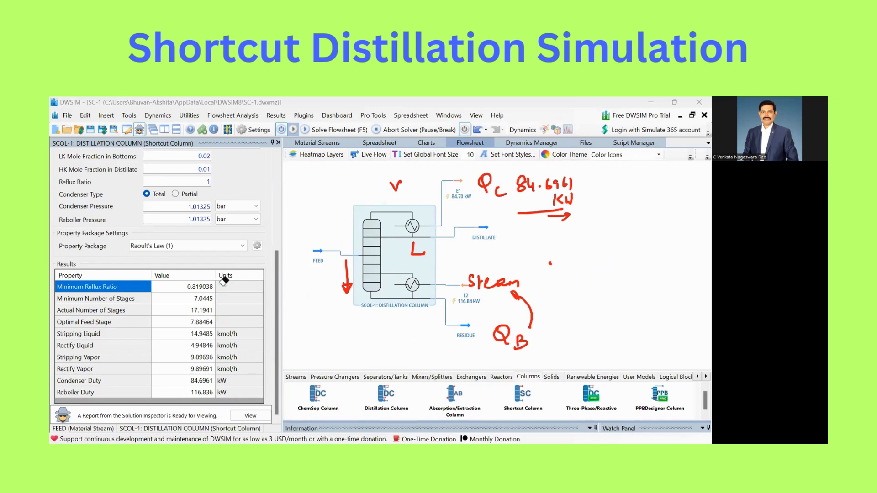
{"action": "mouse_move", "coordinate": [386, 194]}
{"action": "left_mouse_down"}
{"action": "mouse_move", "coordinate": [525, 183]}
{"action": "mouse_move", "coordinate": [486, 183]}
{"action": "left_mouse_up"}
{"action": "mouse_move", "coordinate": [550, 263]}
{"action": "left_mouse_down"}
{"action": "mouse_move", "coordinate": [470, 281]}
{"action": "mouse_move", "coordinate": [501, 334]}
{"action": "mouse_move", "coordinate": [521, 343]}
{"action": "left_mouse_up"}
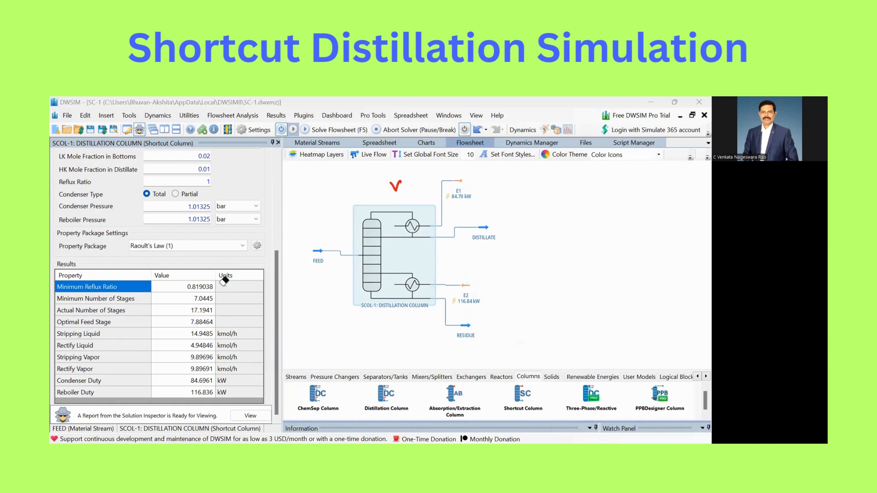
{"action": "left_click_drag", "start_coordinate": [390, 182], "coordinate": [402, 190]}
Add a Binary Phase Envelope utility for the FEED material stream and close the distillation column's settings
{"action": "left_click", "coordinate": [189, 114]}
{"action": "left_click", "coordinate": [201, 129]}
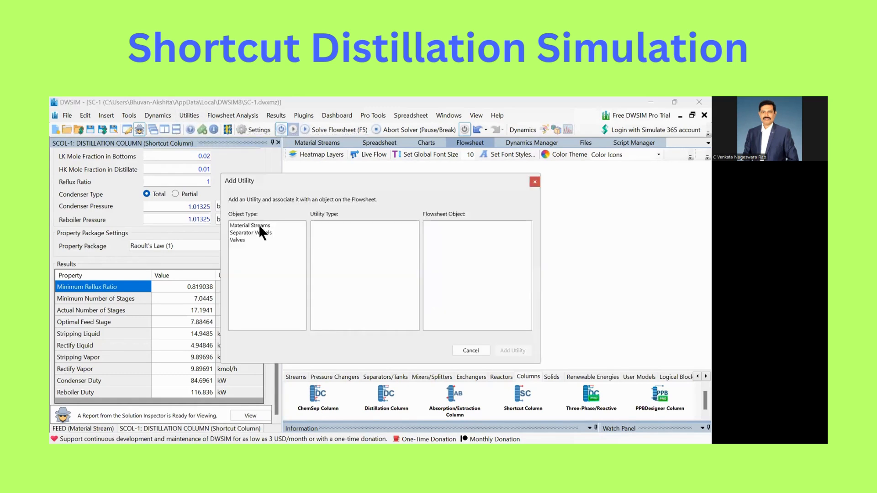
{"action": "left_click", "coordinate": [257, 226]}
{"action": "left_click", "coordinate": [342, 234]}
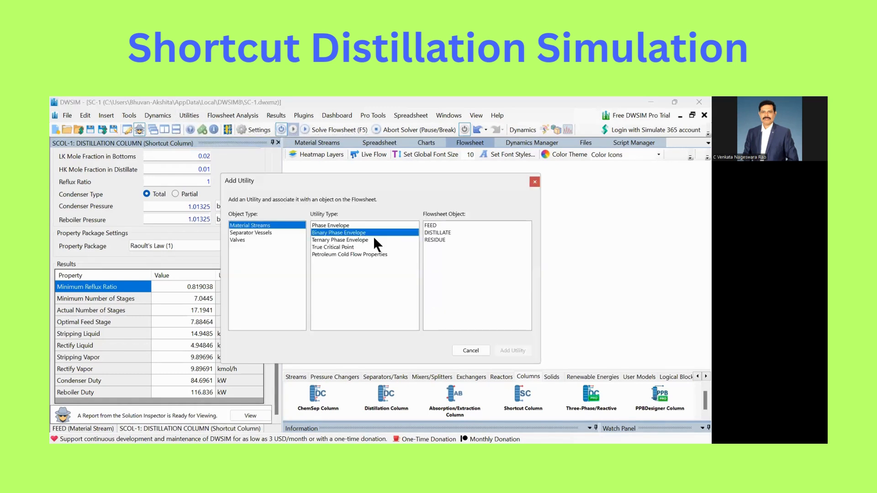
{"action": "left_click", "coordinate": [433, 226]}
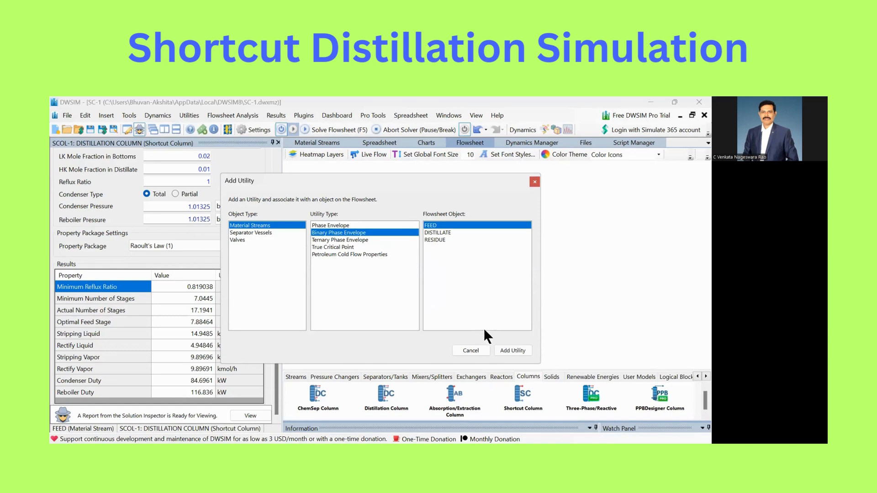
{"action": "left_click", "coordinate": [512, 350]}
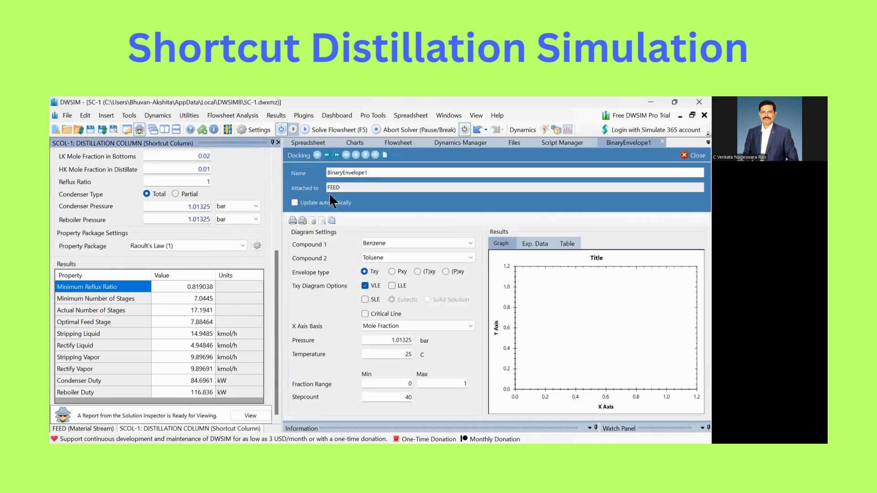
{"action": "left_click", "coordinate": [276, 142]}
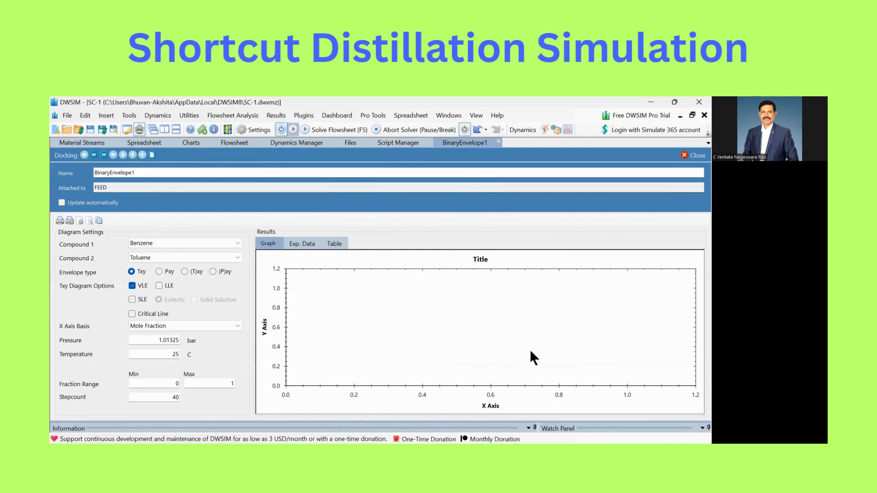
Undock and enlarge the binary envelope window, and calculate the Benzene/Toluene Txy diagram at 1.01325 bar with Raoult's Law
{"action": "left_click_drag", "start_coordinate": [465, 142], "coordinate": [461, 188]}
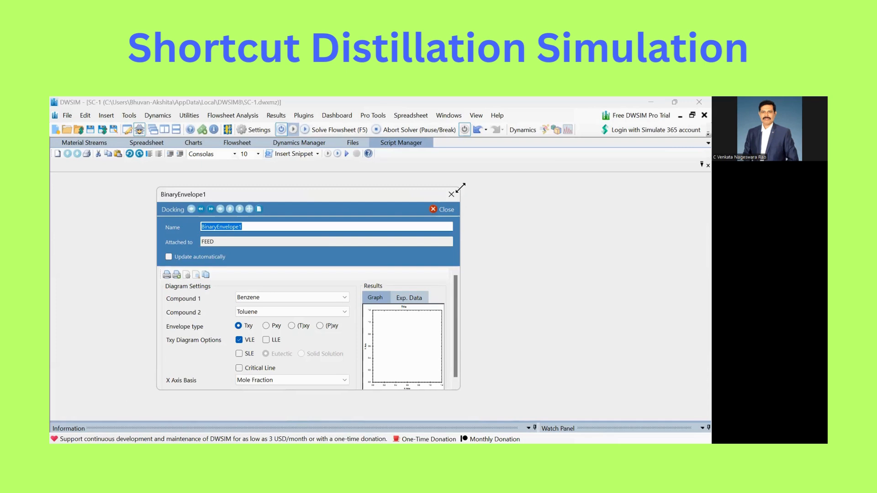
{"action": "left_click_drag", "start_coordinate": [461, 188], "coordinate": [565, 133]}
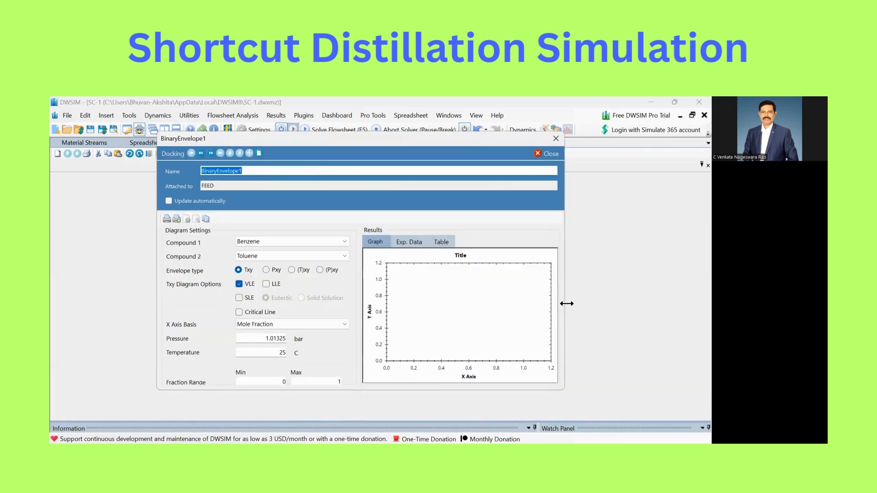
{"action": "left_click_drag", "start_coordinate": [566, 304], "coordinate": [631, 304]}
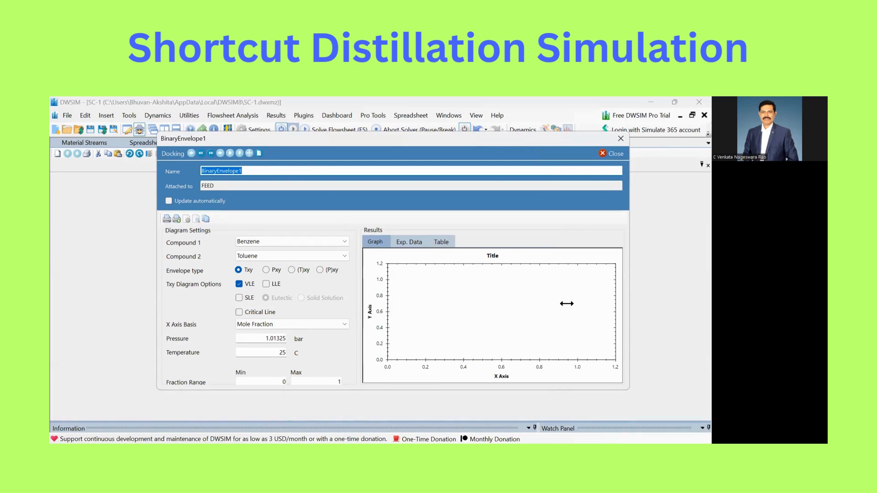
{"action": "left_click_drag", "start_coordinate": [389, 390], "coordinate": [388, 429]}
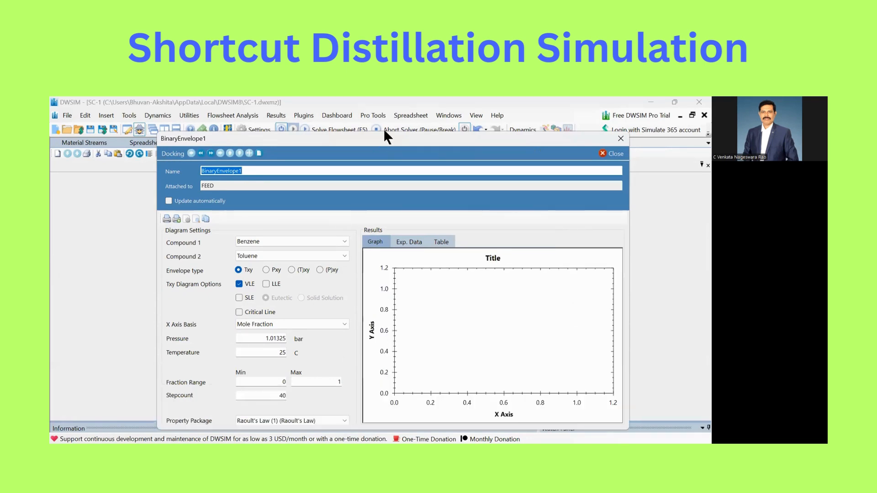
{"action": "left_click_drag", "start_coordinate": [382, 137], "coordinate": [380, 113]}
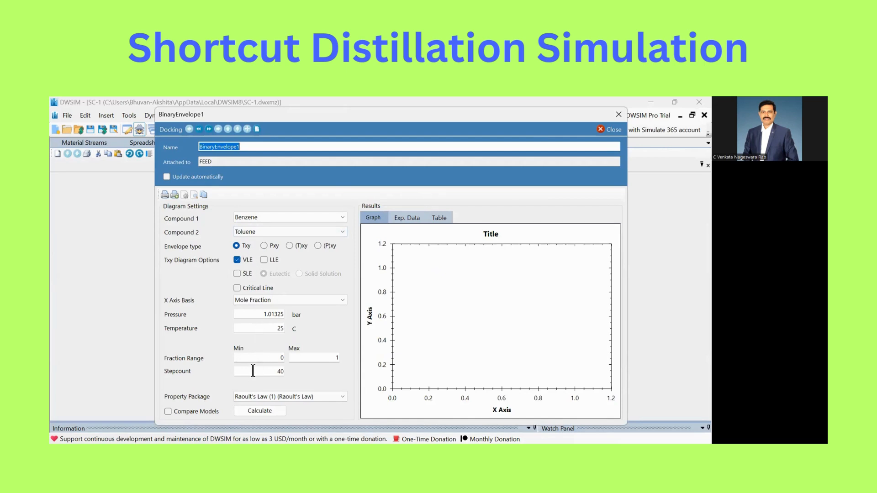
{"action": "left_click", "coordinate": [260, 410]}
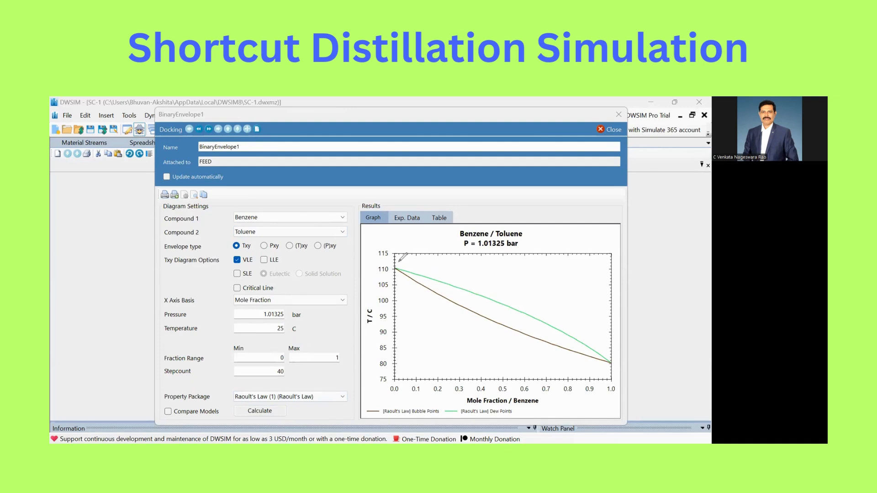
Examine both ends of the Txy graph, where the bubble-point and dew-point curves meet for the pure compounds
{"action": "mouse_move", "coordinate": [402, 259]}
{"action": "left_mouse_down"}
{"action": "mouse_move", "coordinate": [386, 264]}
{"action": "mouse_move", "coordinate": [393, 280]}
{"action": "mouse_move", "coordinate": [406, 271]}
{"action": "mouse_move", "coordinate": [396, 279]}
{"action": "left_mouse_up"}
{"action": "mouse_move", "coordinate": [370, 388]}
{"action": "left_mouse_down"}
{"action": "mouse_move", "coordinate": [391, 385]}
{"action": "mouse_move", "coordinate": [378, 406]}
{"action": "mouse_move", "coordinate": [394, 399]}
{"action": "mouse_move", "coordinate": [382, 401]}
{"action": "mouse_move", "coordinate": [385, 414]}
{"action": "left_mouse_up"}
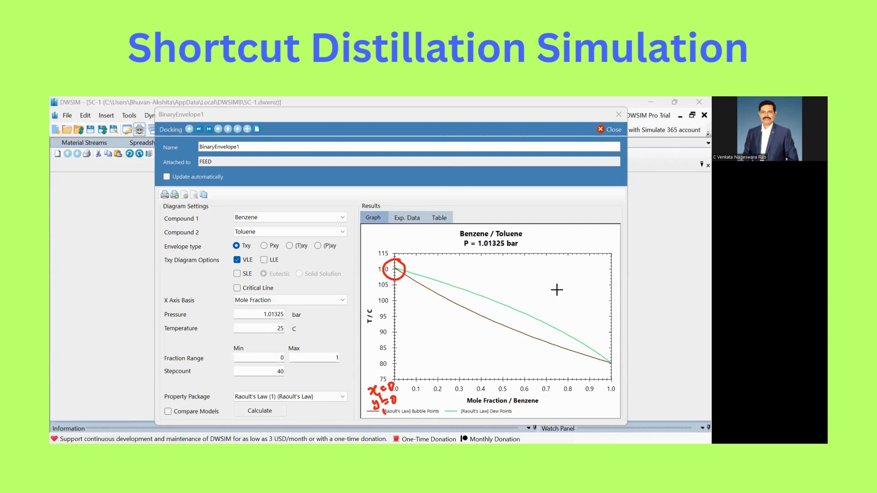
{"action": "left_click", "coordinate": [474, 266]}
{"action": "left_click_drag", "start_coordinate": [414, 258], "coordinate": [409, 260]}
{"action": "mouse_move", "coordinate": [613, 354]}
{"action": "left_mouse_down"}
{"action": "mouse_move", "coordinate": [604, 372]}
{"action": "mouse_move", "coordinate": [617, 356]}
{"action": "left_mouse_up"}
Close the binary envelope window and return to the flowsheet
{"action": "left_click_drag", "start_coordinate": [301, 114], "coordinate": [206, 103]}
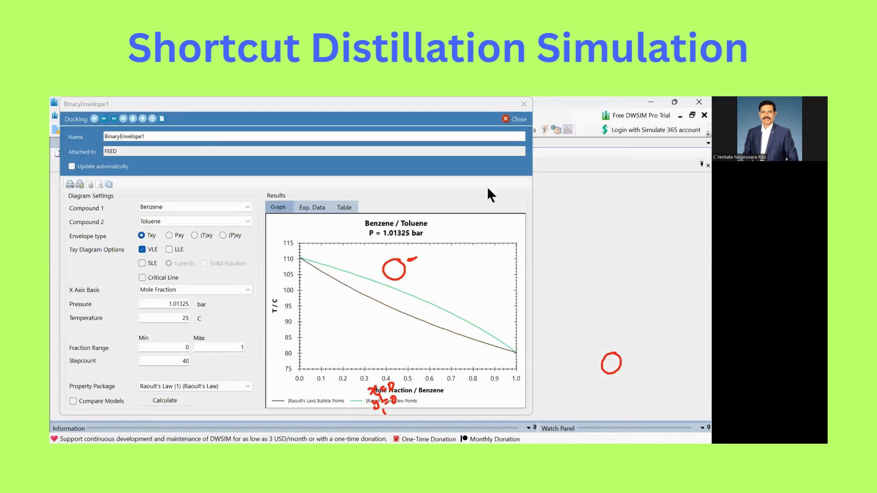
{"action": "left_click", "coordinate": [524, 103]}
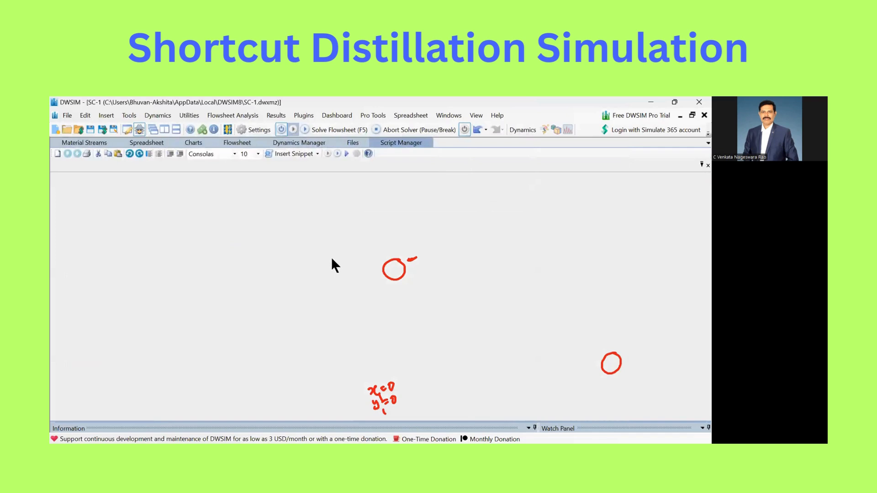
{"action": "left_click", "coordinate": [237, 143]}
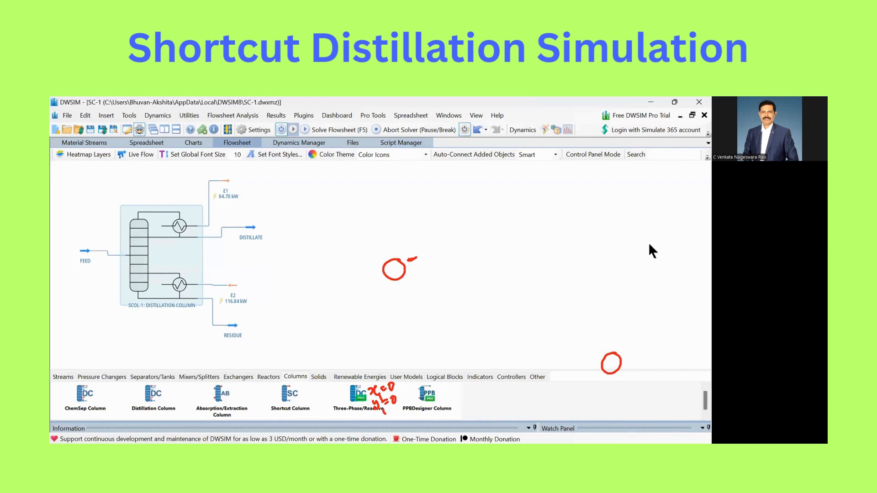
{"action": "mouse_move", "coordinate": [393, 319]}
{"action": "left_mouse_down"}
{"action": "mouse_move", "coordinate": [400, 267]}
{"action": "mouse_move", "coordinate": [391, 400]}
{"action": "left_mouse_up"}
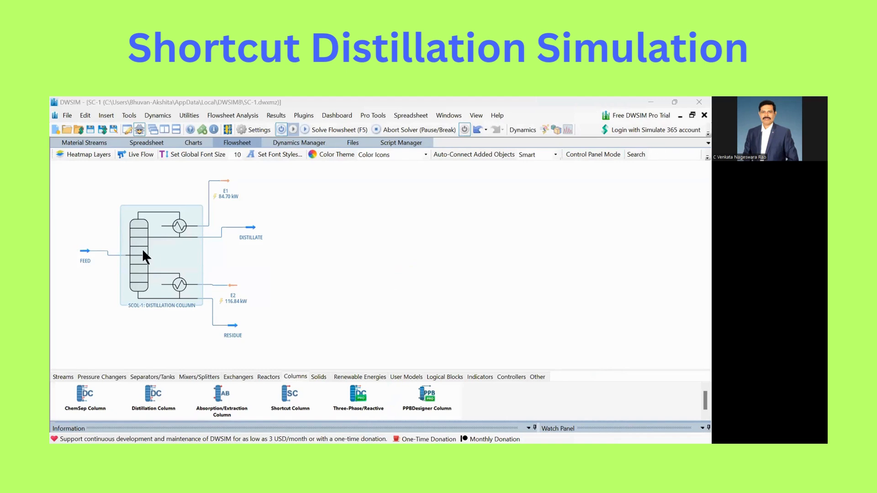
Review the distillation column's calculated results, including reflux ratio, stages, feed stage, internal flows and duties
{"action": "left_click", "coordinate": [145, 265]}
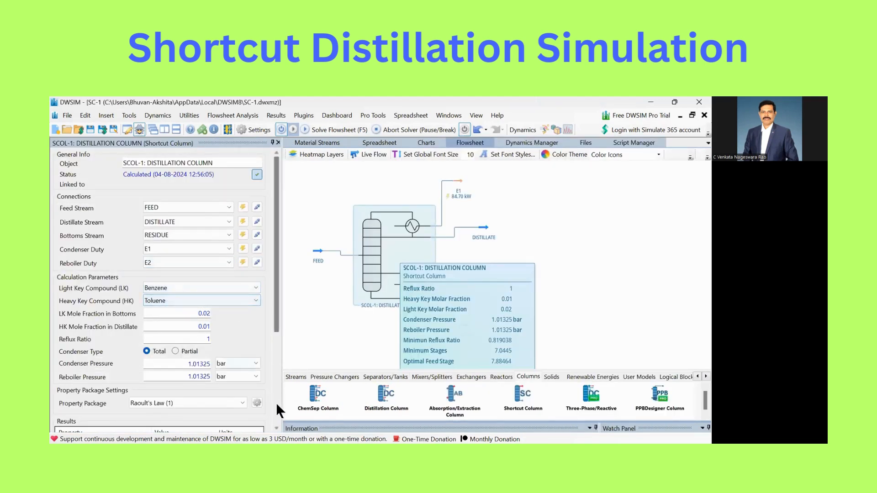
{"action": "scroll", "coordinate": [276, 418], "scroll_direction": "down", "scroll_amount": 3}
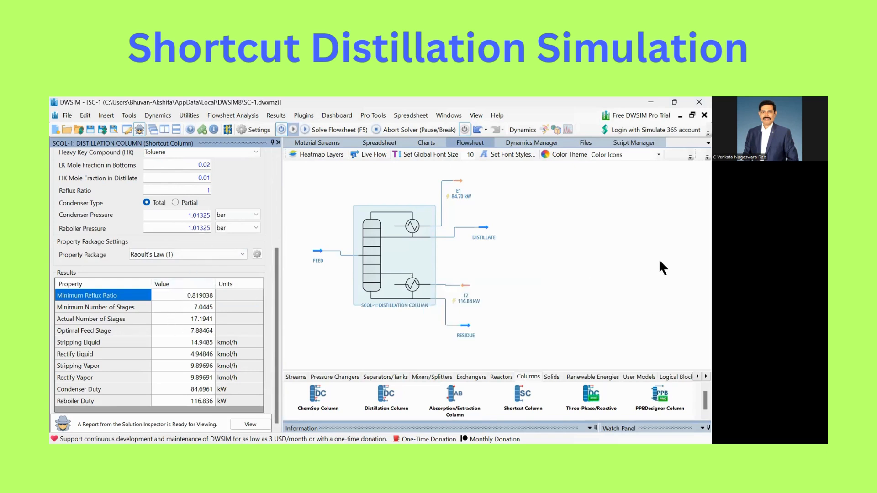
{"action": "mouse_move", "coordinate": [208, 278]}
{"action": "left_mouse_down"}
{"action": "mouse_move", "coordinate": [215, 418]}
{"action": "mouse_move", "coordinate": [235, 334]}
{"action": "mouse_move", "coordinate": [217, 277]}
{"action": "left_mouse_up"}
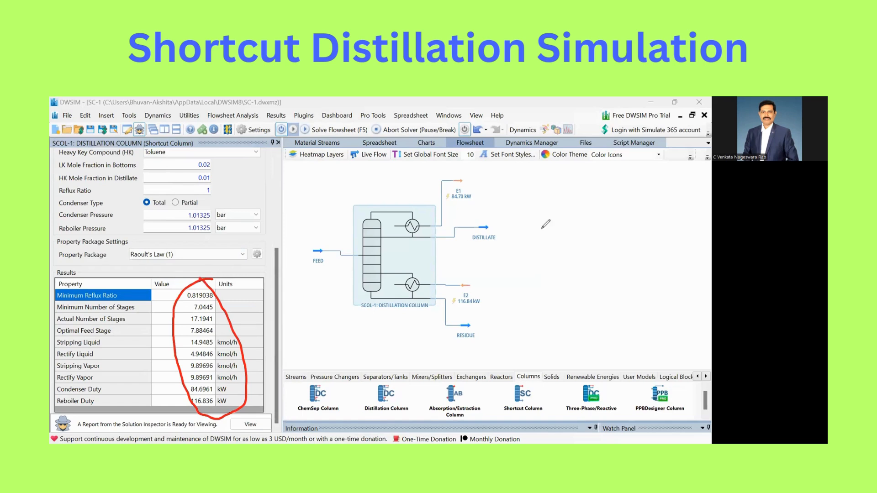
Check the mole fractions of Benzene and Toluene in the DISTILLATE stream
{"action": "left_click", "coordinate": [483, 226]}
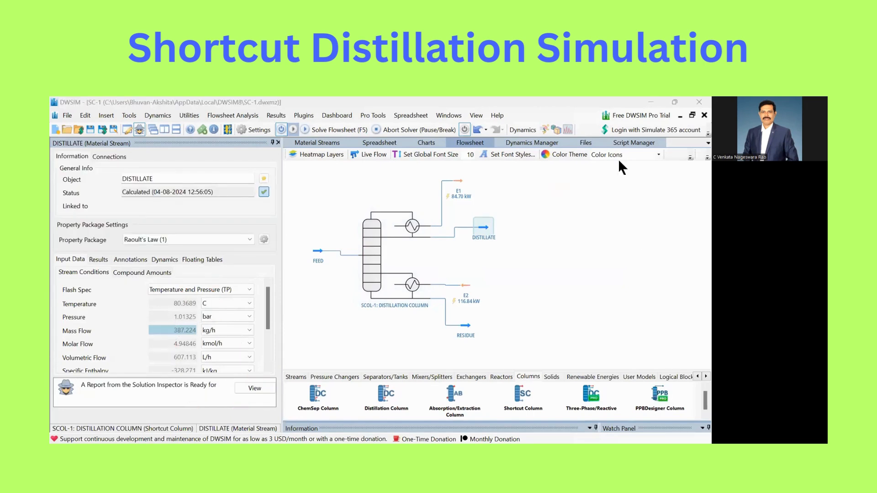
{"action": "left_click", "coordinate": [153, 274]}
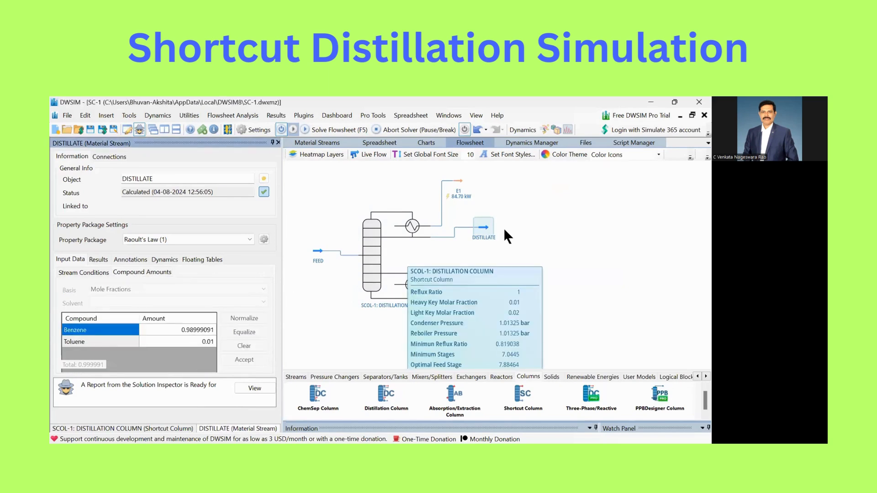
{"action": "mouse_move", "coordinate": [198, 307]}
{"action": "left_mouse_down"}
{"action": "mouse_move", "coordinate": [214, 354]}
{"action": "mouse_move", "coordinate": [198, 308]}
{"action": "left_mouse_up"}
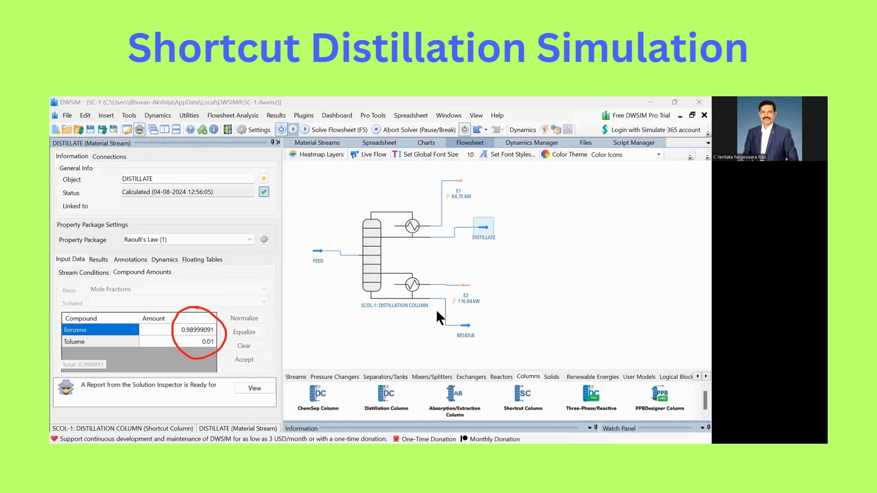
Check the mole fractions of Benzene and Toluene in the RESIDUE stream
{"action": "left_click", "coordinate": [466, 325]}
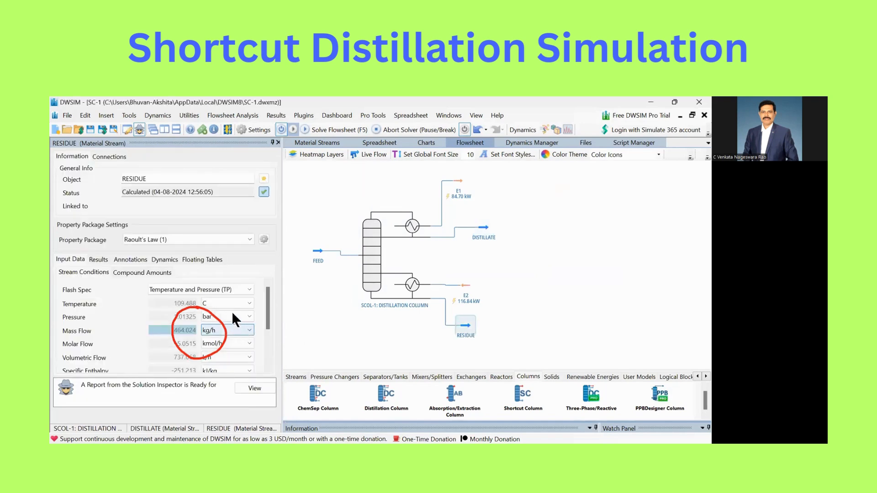
{"action": "left_click", "coordinate": [151, 272]}
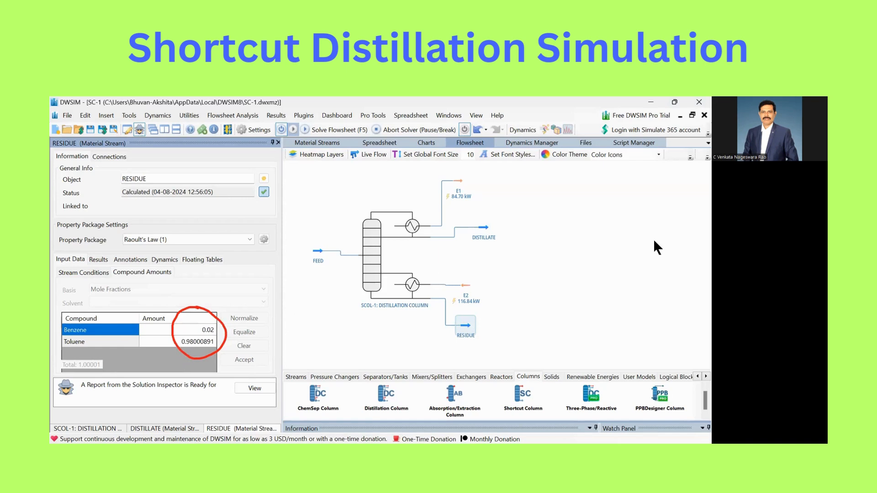
{"action": "left_click_drag", "start_coordinate": [186, 323], "coordinate": [216, 304]}
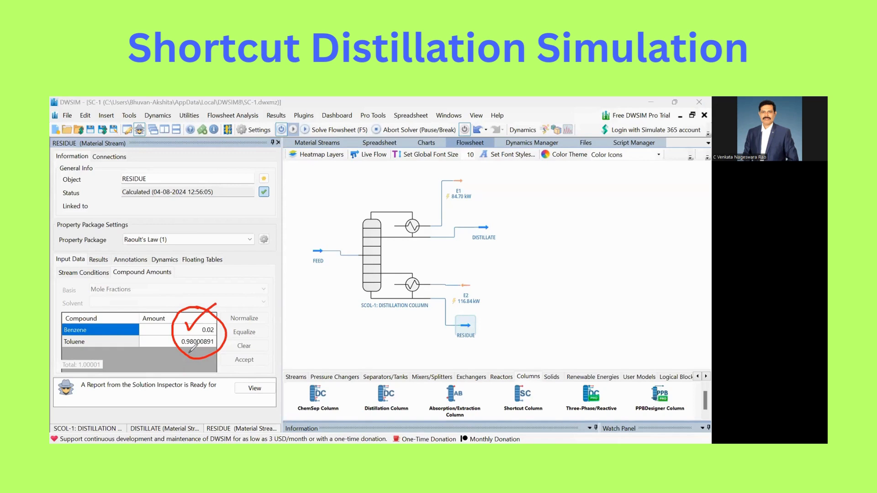
{"action": "mouse_move", "coordinate": [173, 338]}
{"action": "left_mouse_down"}
{"action": "mouse_move", "coordinate": [182, 353]}
{"action": "mouse_move", "coordinate": [210, 338]}
{"action": "left_mouse_up"}
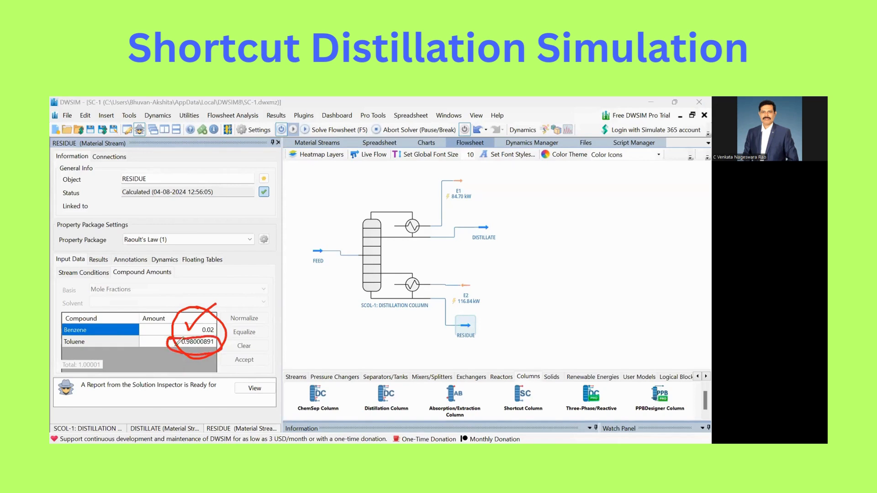